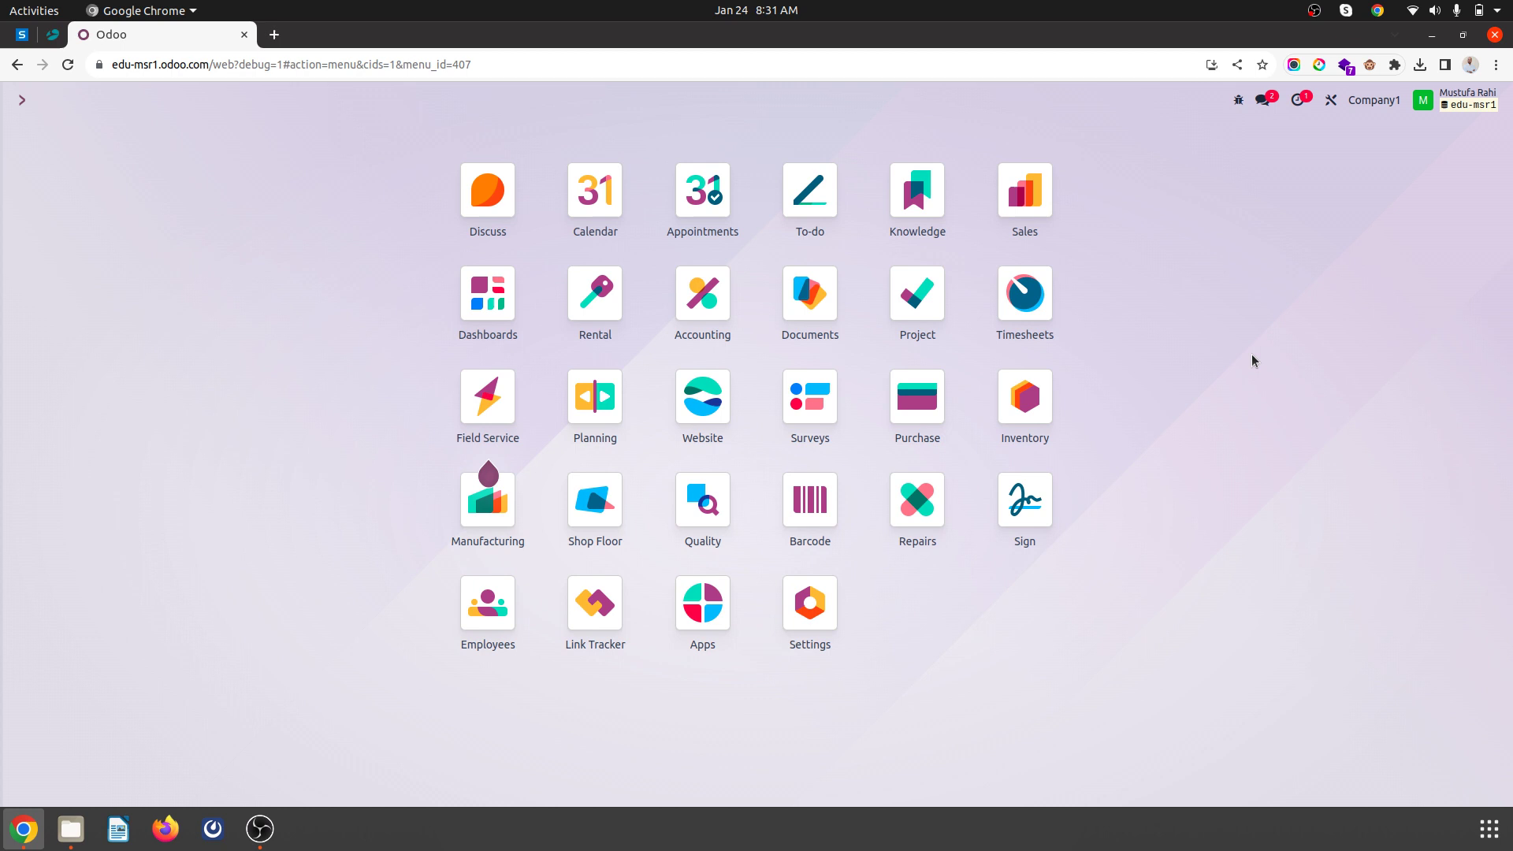
Step: Open the Inventory app and expand its Operations menu
{"action": "left_click", "coordinate": [1040, 403]}
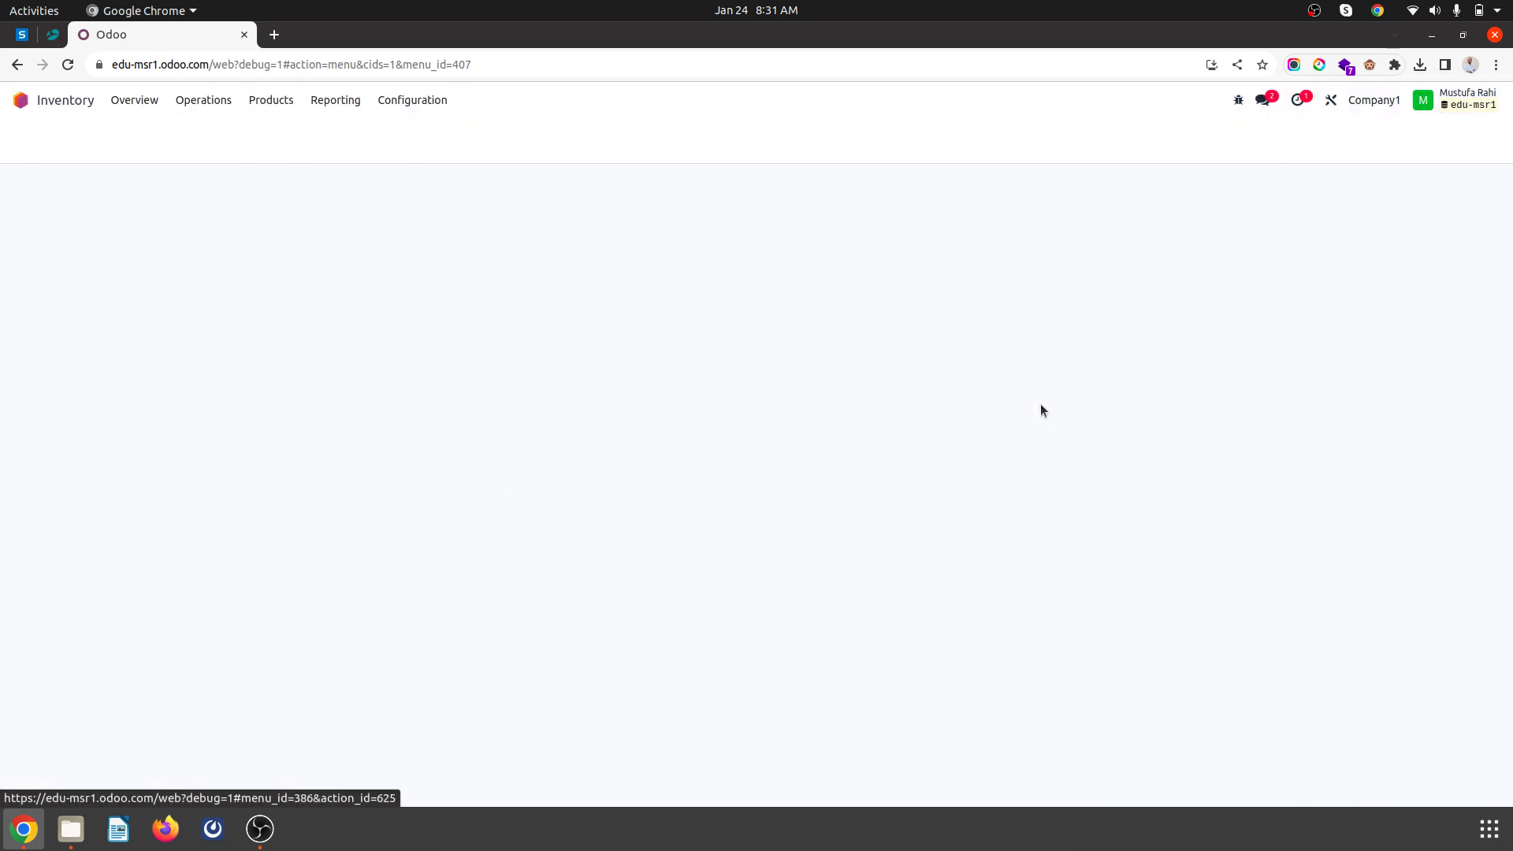
{"action": "left_click", "coordinate": [227, 109]}
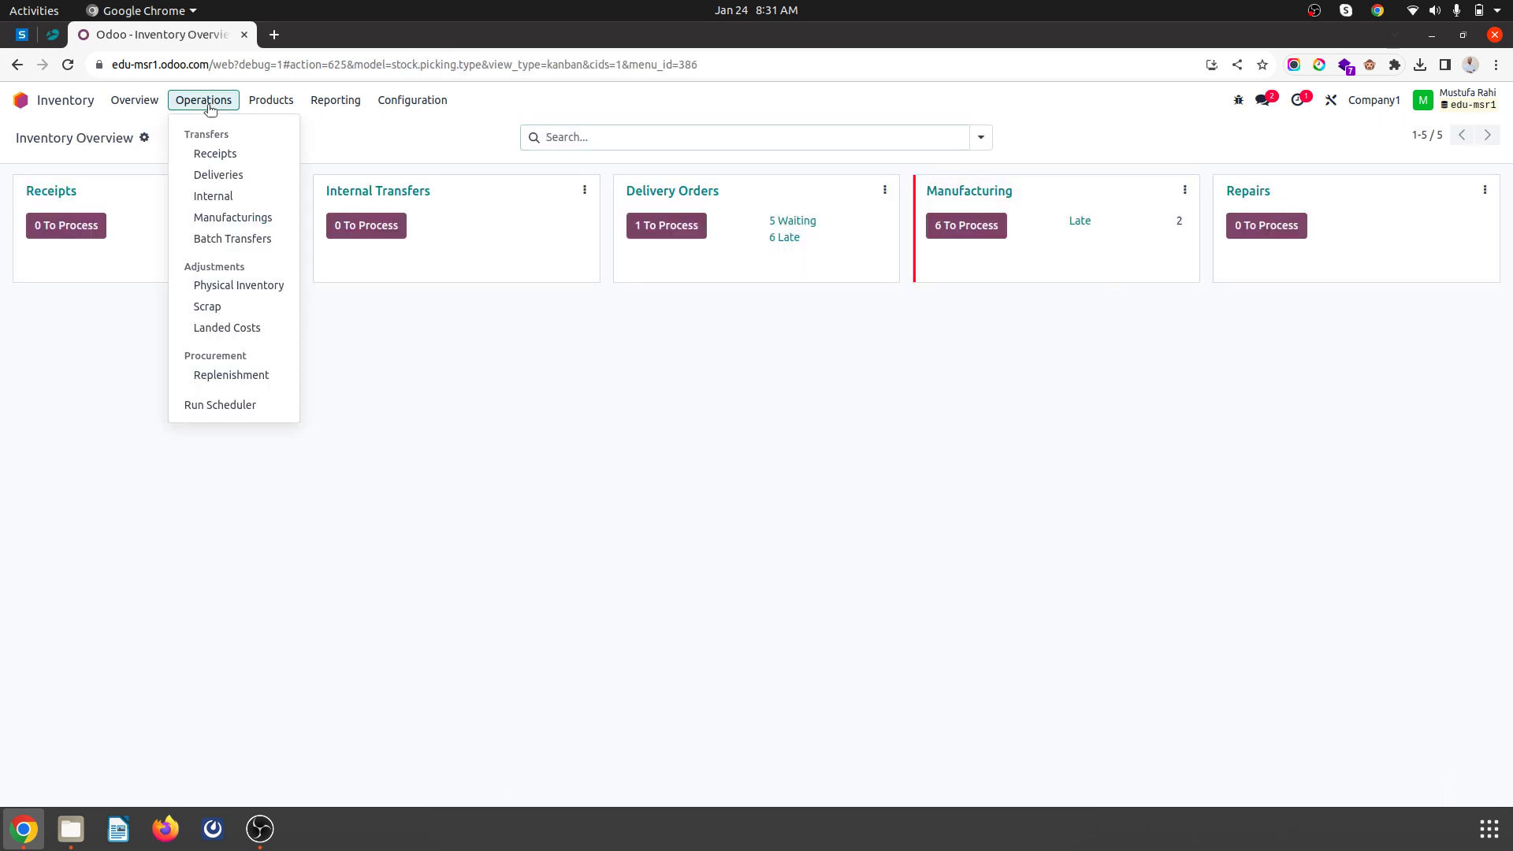
Step: Open Physical Inventory and request a count for all eight quants, set to current on-hand values
{"action": "left_click", "coordinate": [240, 290]}
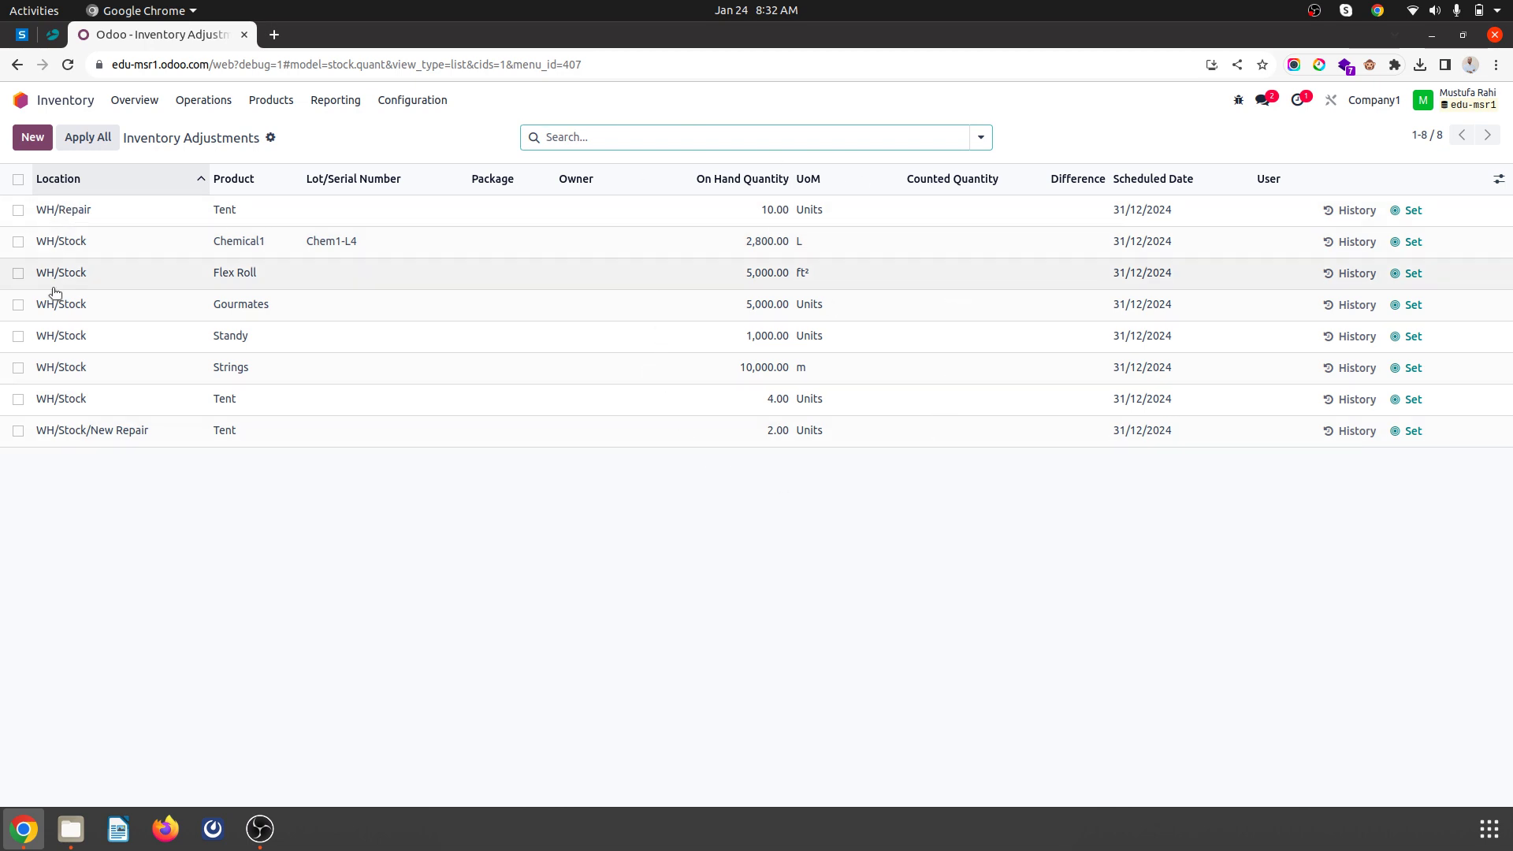
{"action": "left_click", "coordinate": [18, 179]}
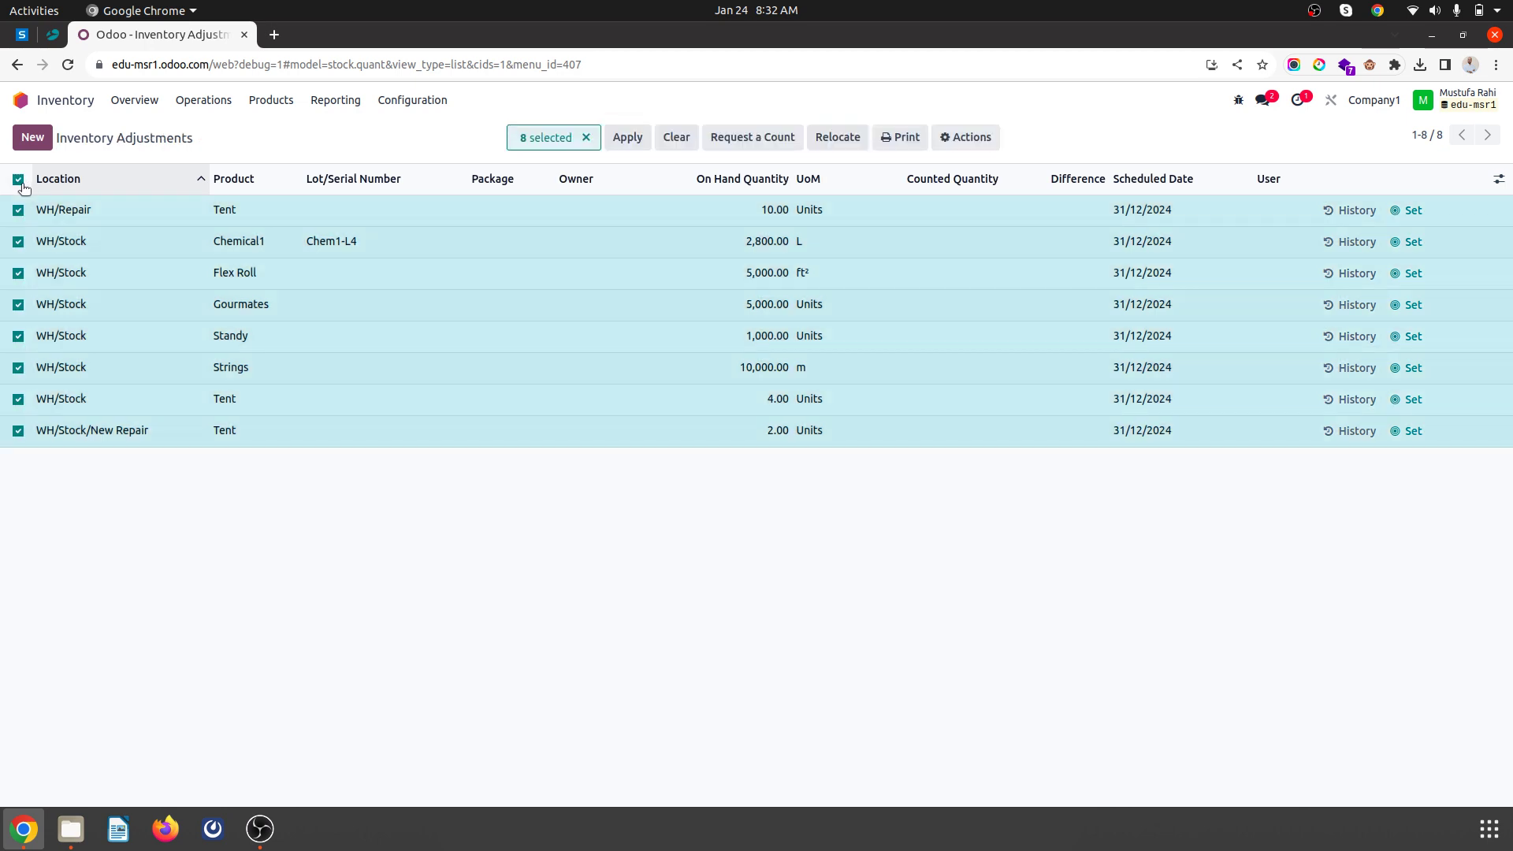
{"action": "left_click", "coordinate": [754, 144]}
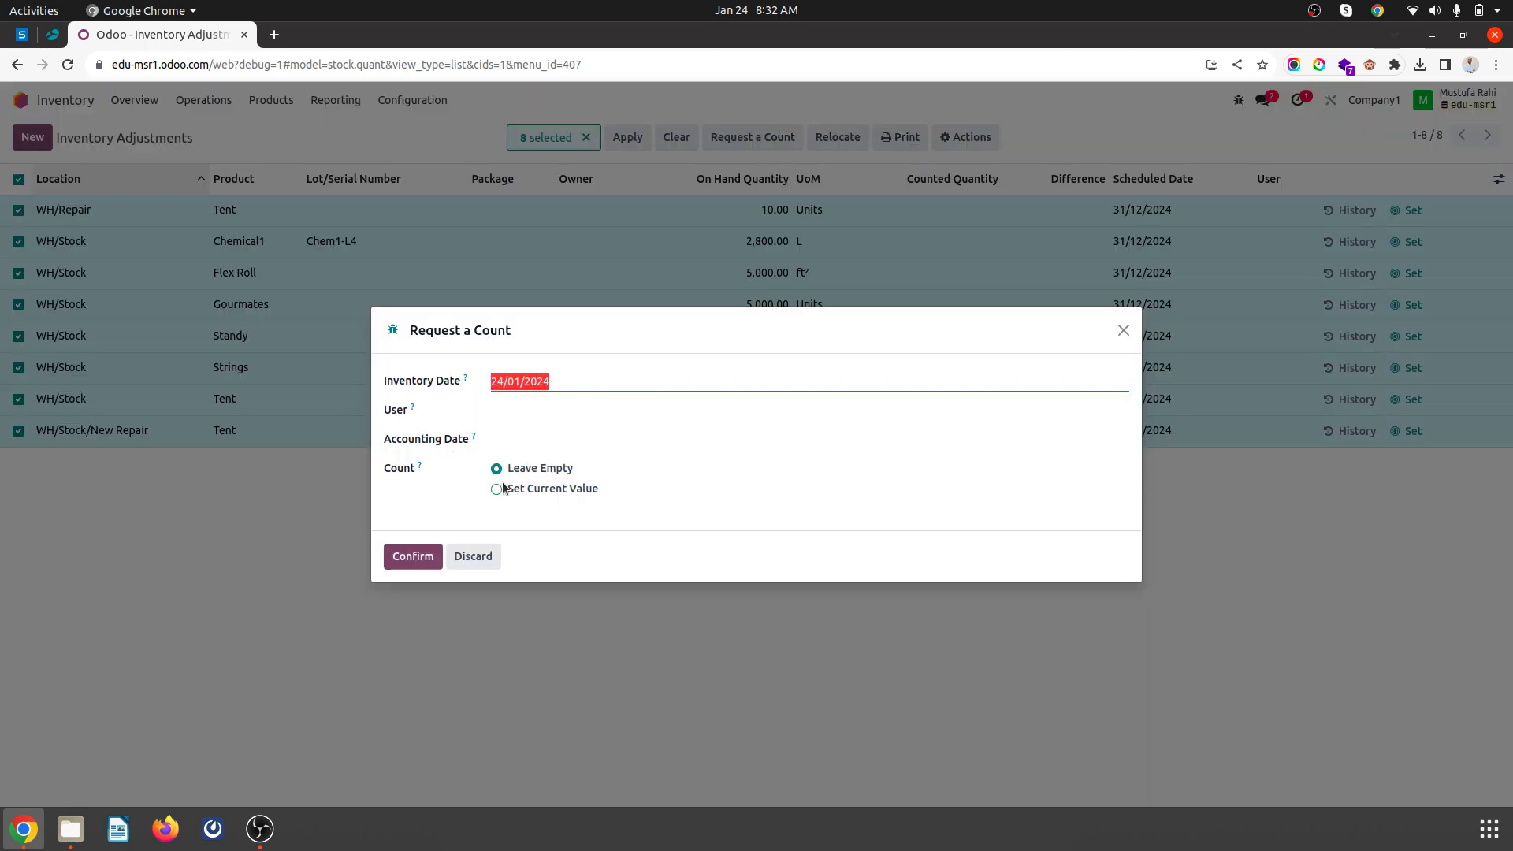
{"action": "left_click", "coordinate": [497, 489]}
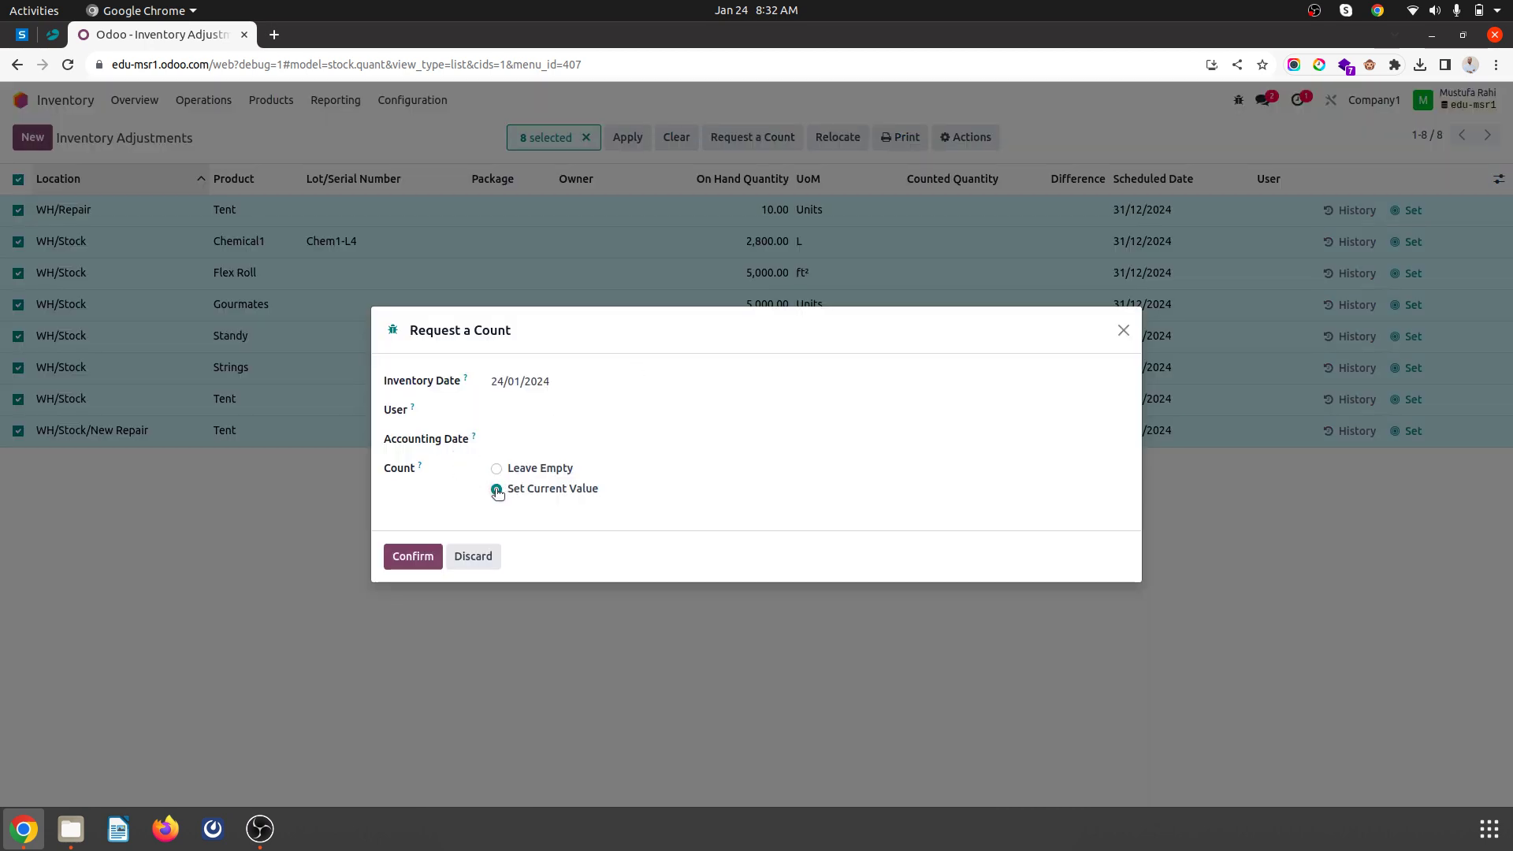
{"action": "left_click", "coordinate": [413, 558]}
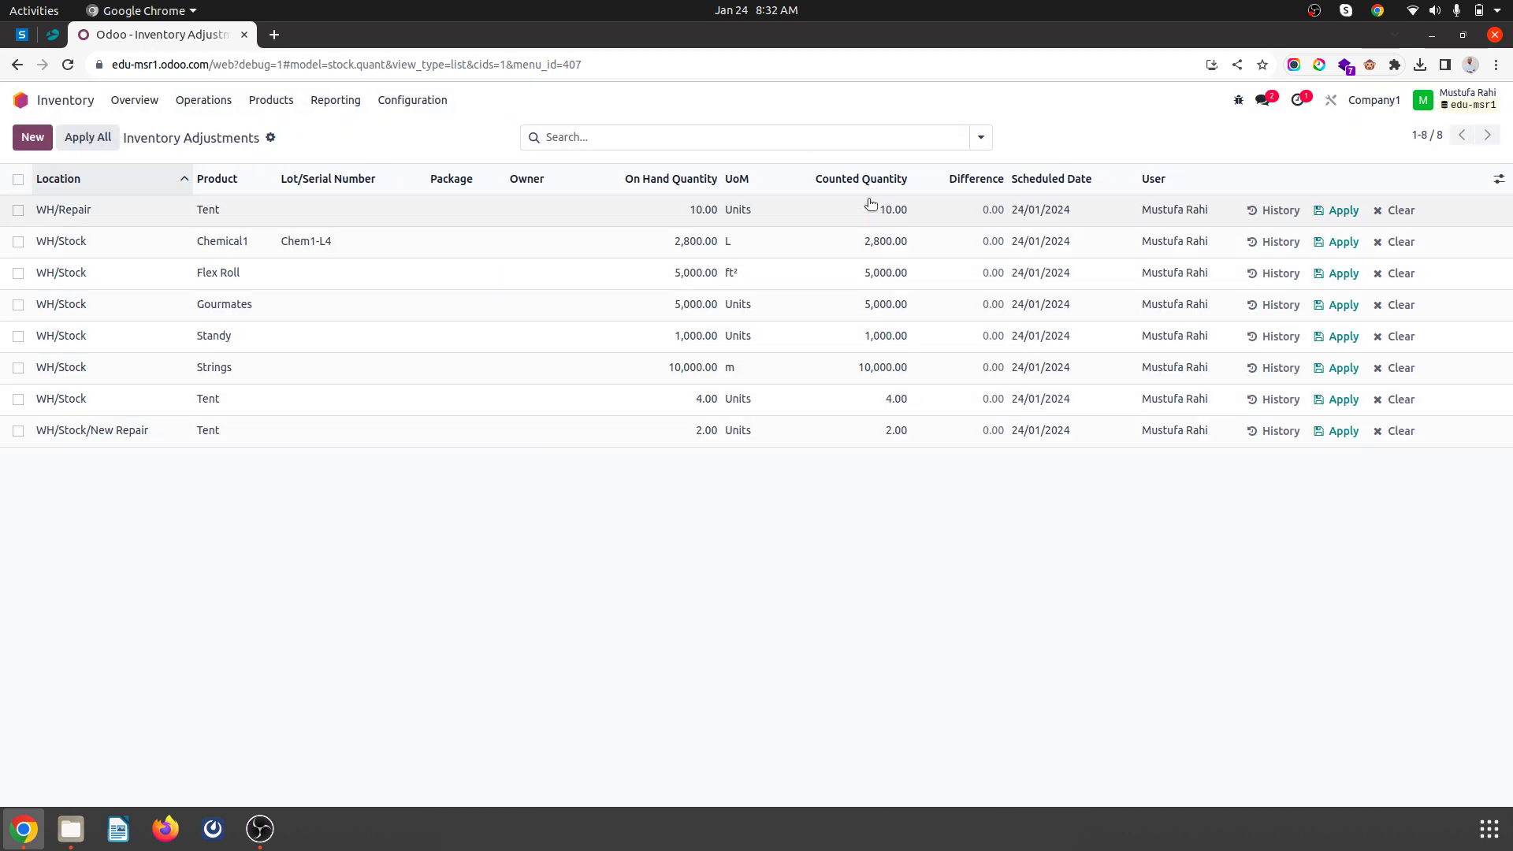
Step: Export all eight adjustment records with 'I want to update data' (import-compatible) enabled
{"action": "left_click", "coordinate": [17, 179]}
{"action": "left_click", "coordinate": [967, 139]}
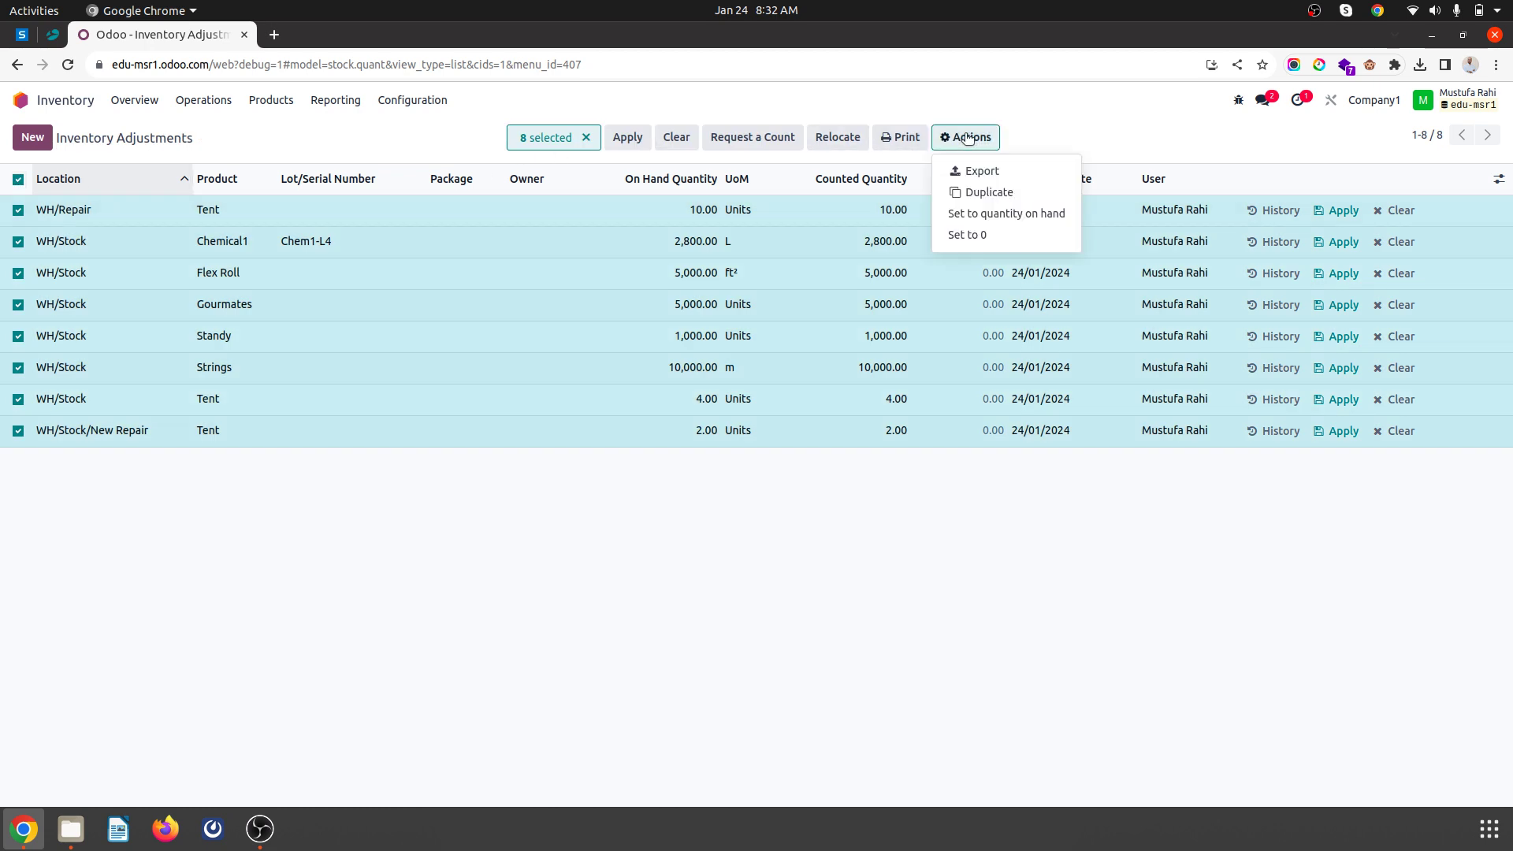
{"action": "left_click", "coordinate": [978, 172]}
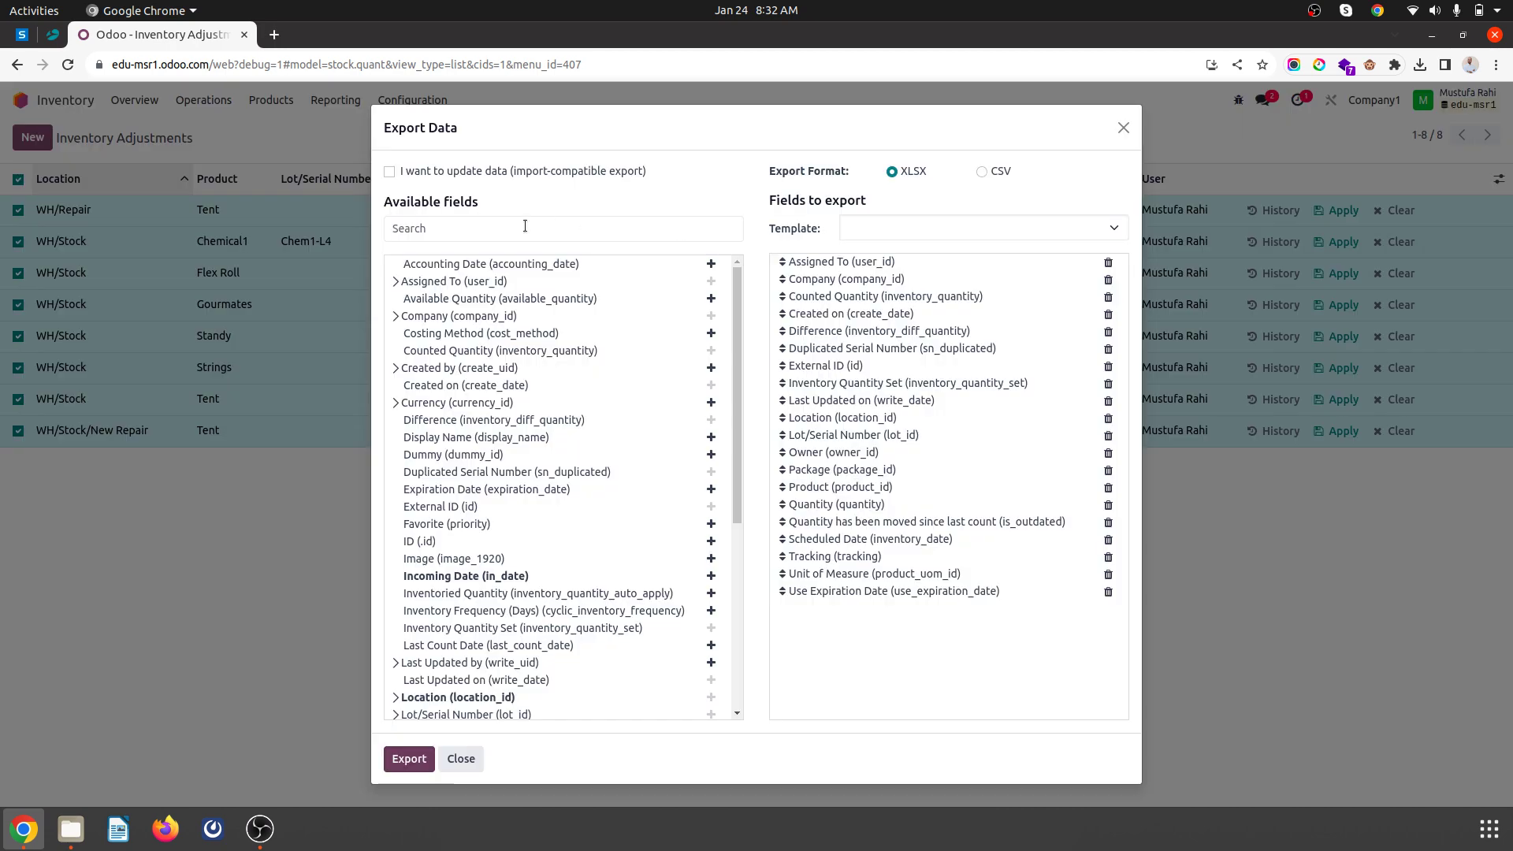
{"action": "left_click", "coordinate": [389, 172]}
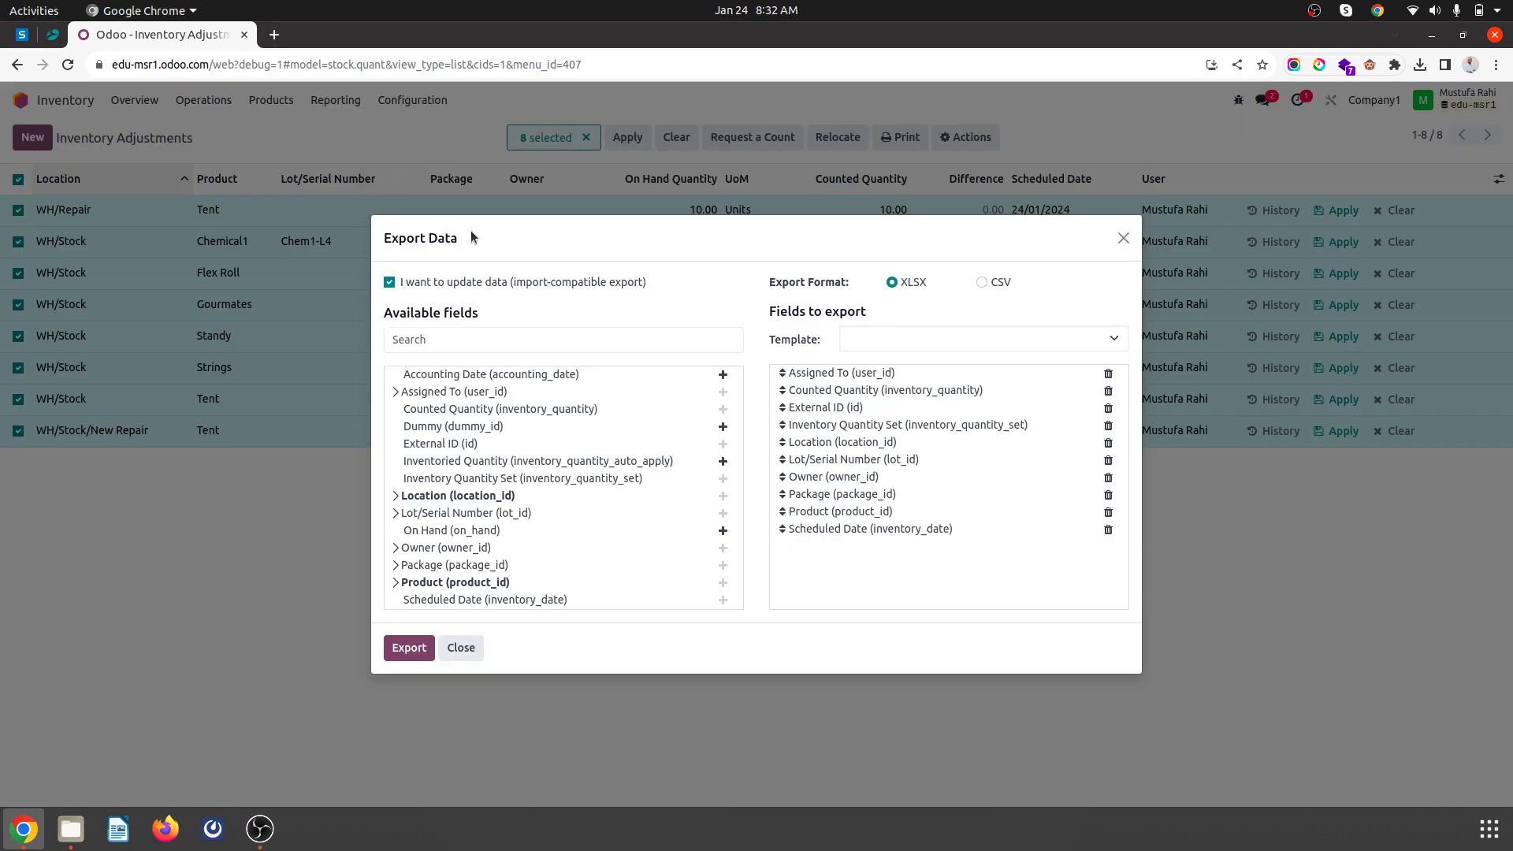
{"action": "left_click", "coordinate": [415, 646]}
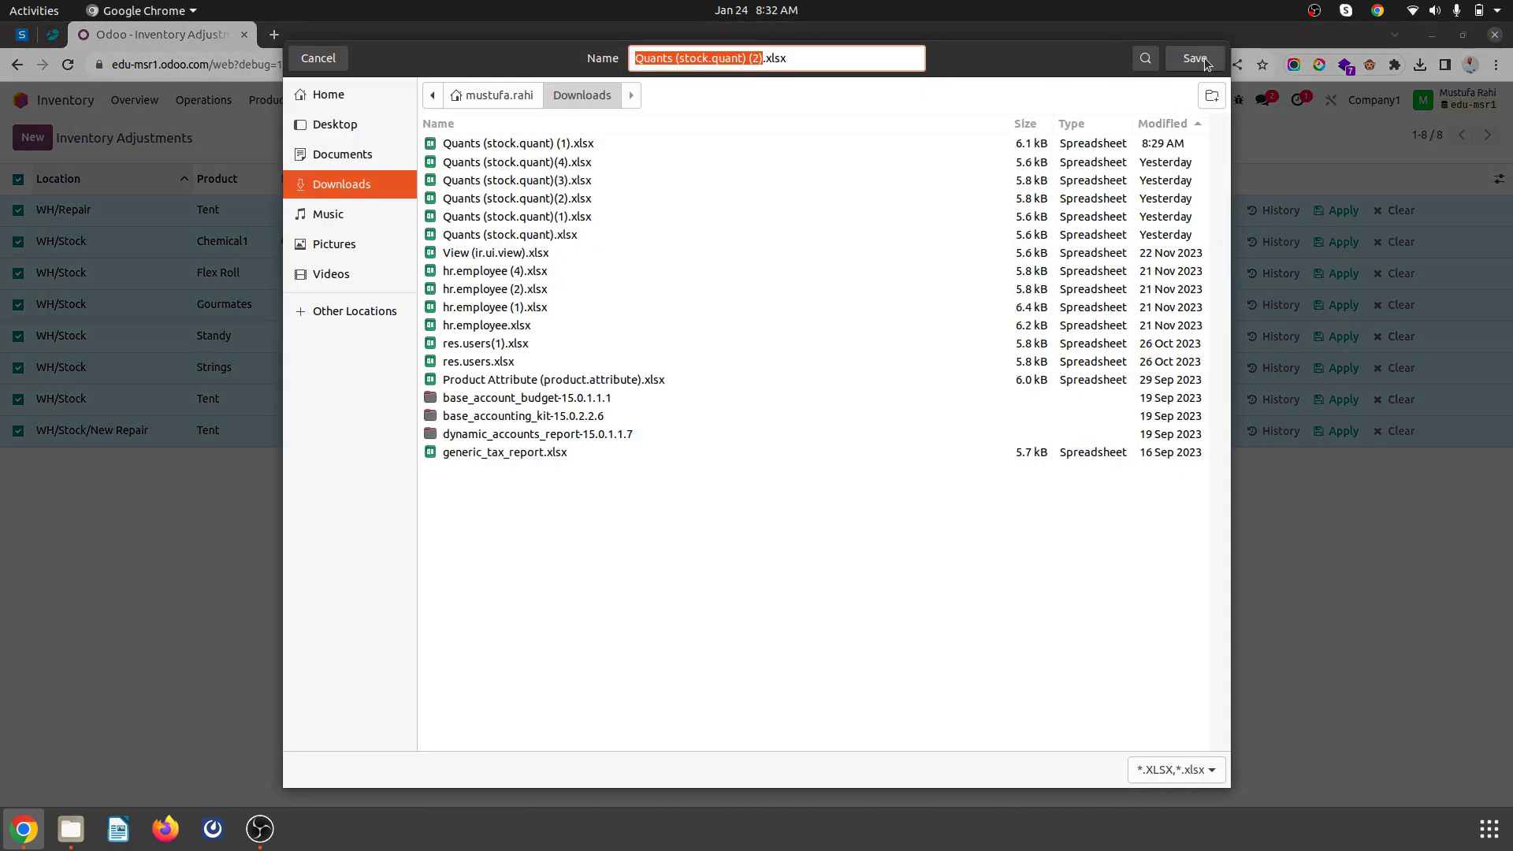
Step: Save Quants (stock.quant) (2).xlsx to Downloads and show the recent downloads list
{"action": "left_click", "coordinate": [1195, 58]}
{"action": "left_click", "coordinate": [1126, 238]}
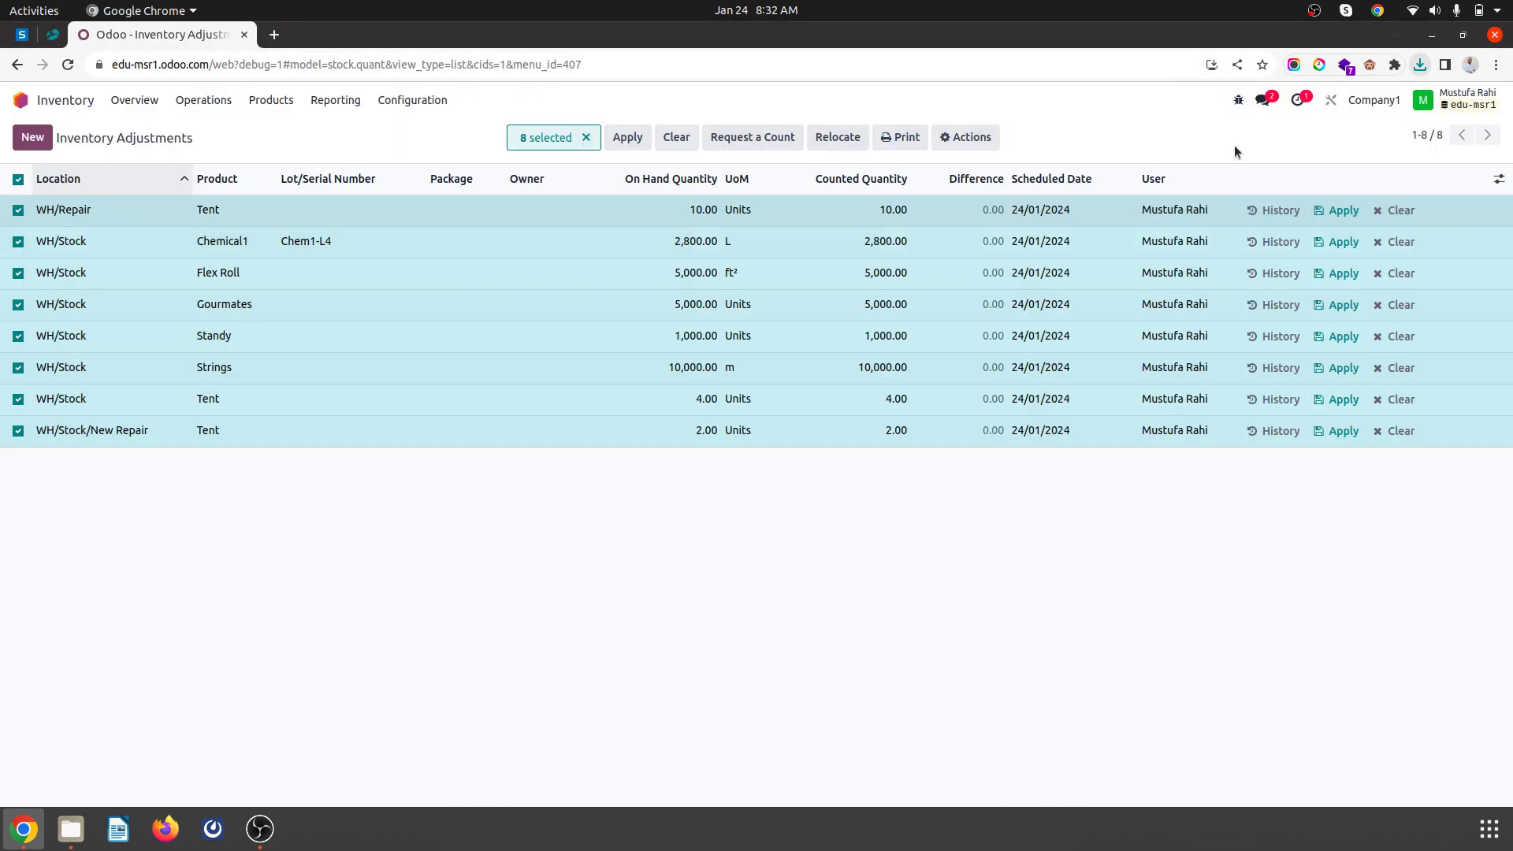
{"action": "left_click", "coordinate": [1418, 64]}
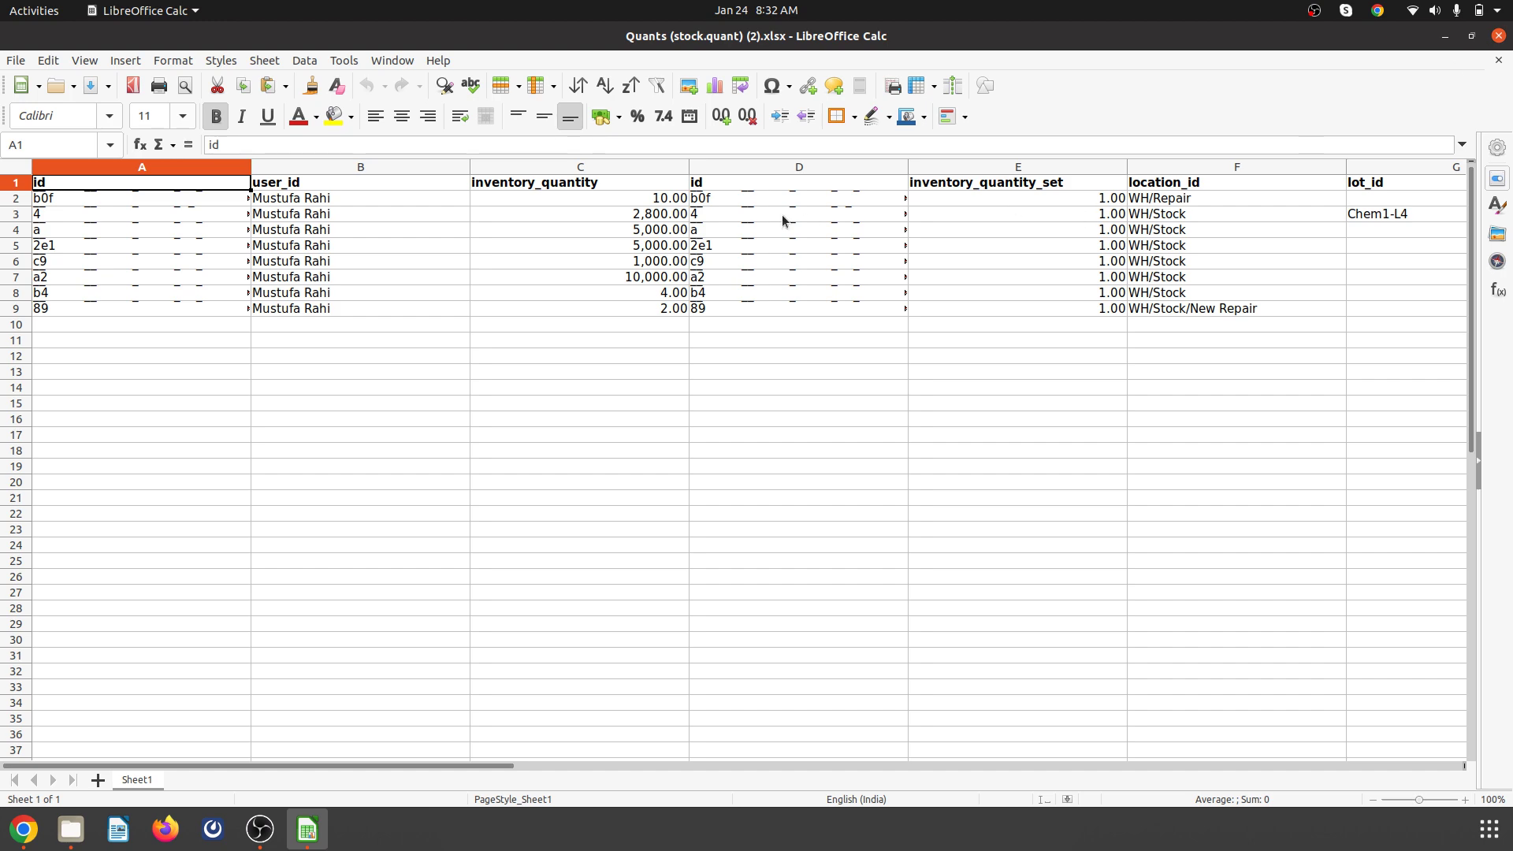
Step: Autofit all columns, then widen columns D and A to show the full export IDs
{"action": "left_click", "coordinate": [19, 169]}
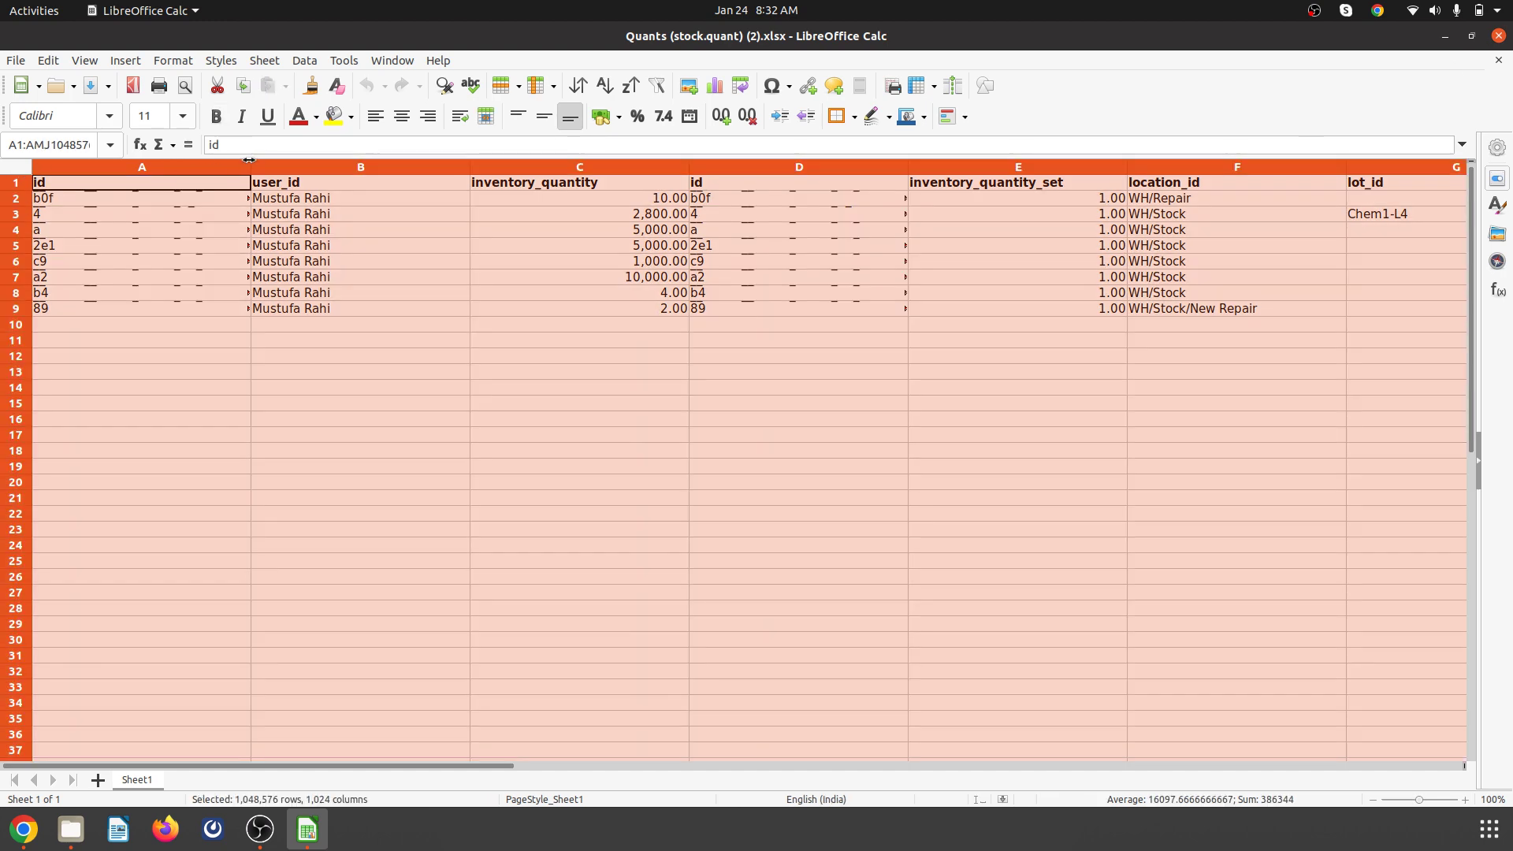
{"action": "double_click", "coordinate": [248, 161]}
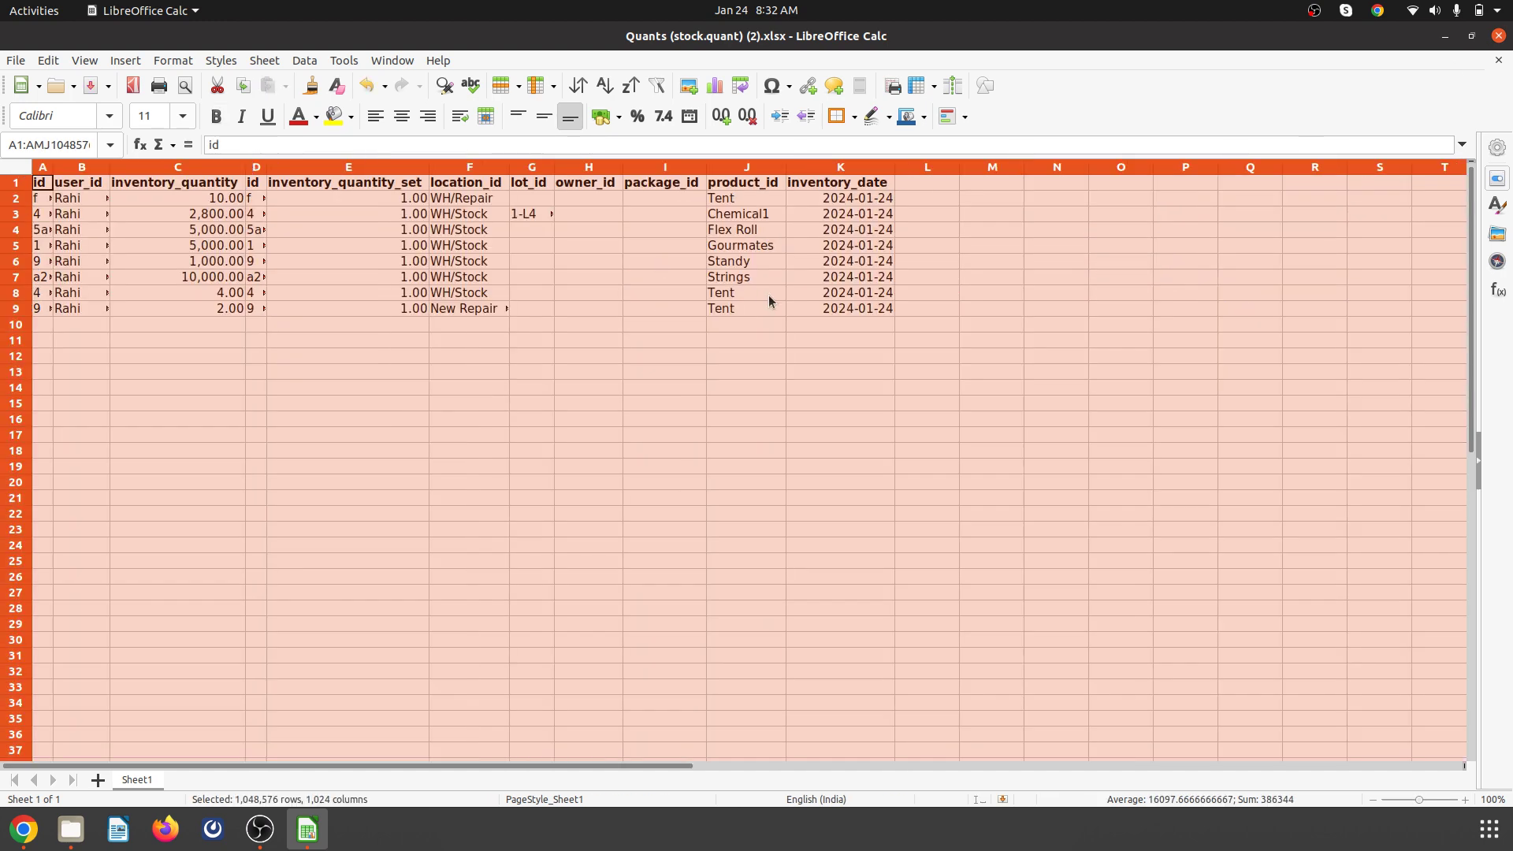
{"action": "left_click", "coordinate": [545, 213]}
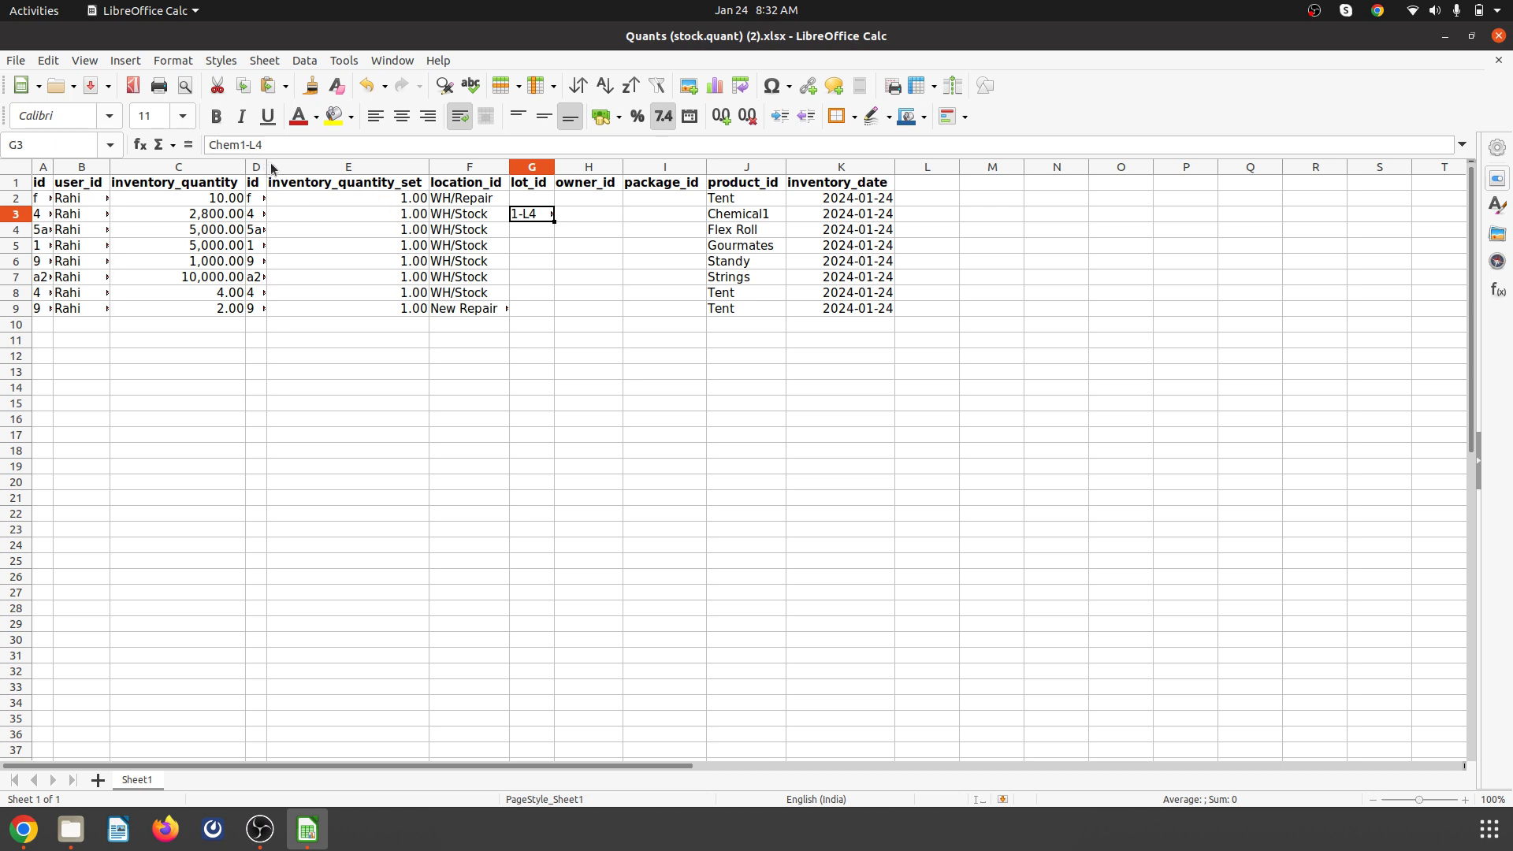
{"action": "left_click_drag", "start_coordinate": [267, 167], "coordinate": [543, 168]}
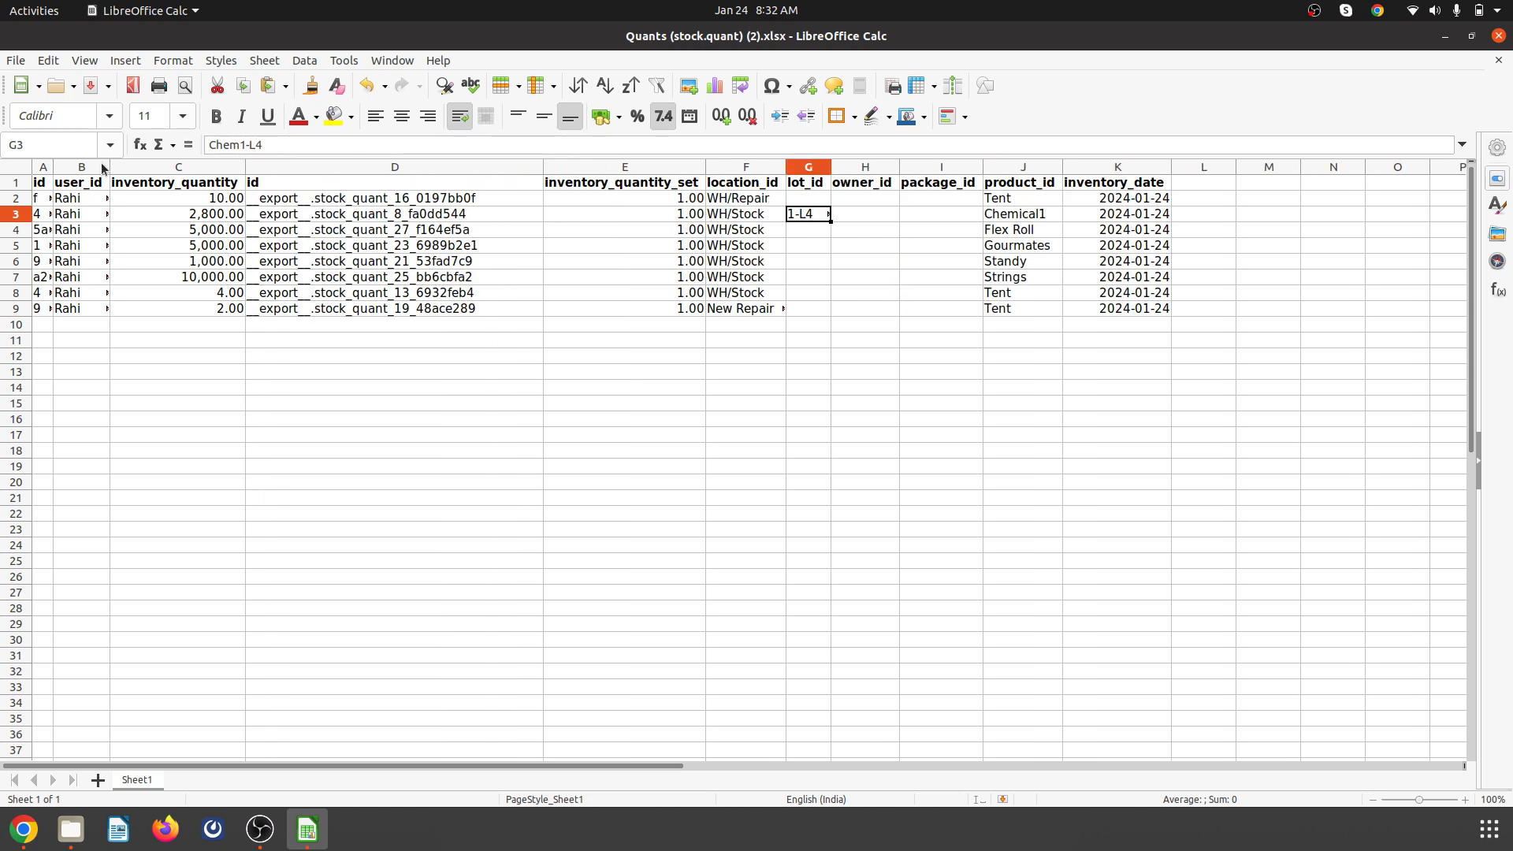
{"action": "left_click", "coordinate": [50, 168]}
{"action": "left_click_drag", "start_coordinate": [53, 167], "coordinate": [253, 166]}
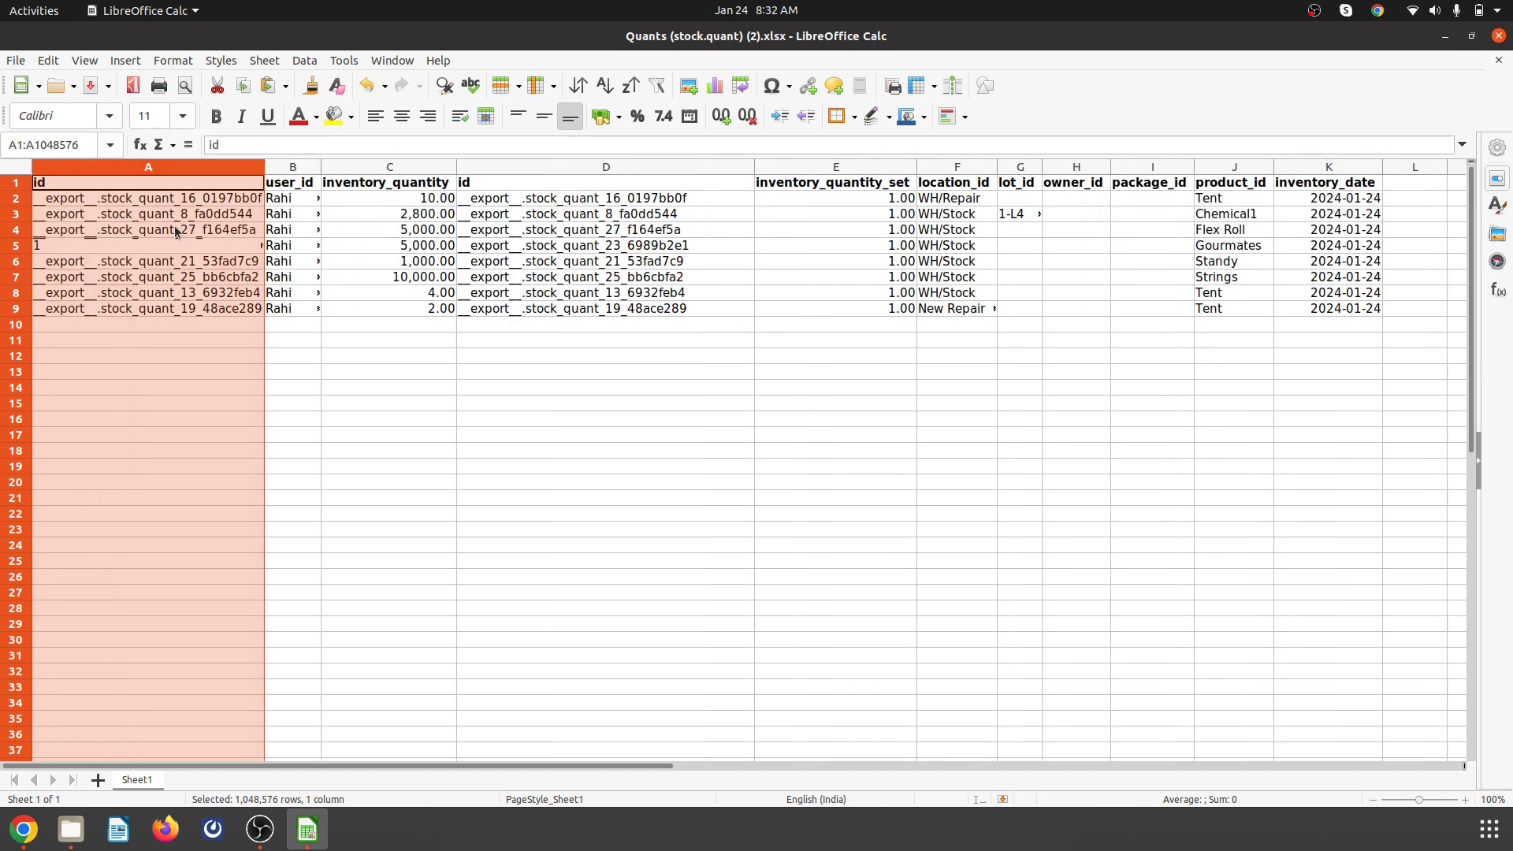
{"action": "left_click", "coordinate": [204, 197]}
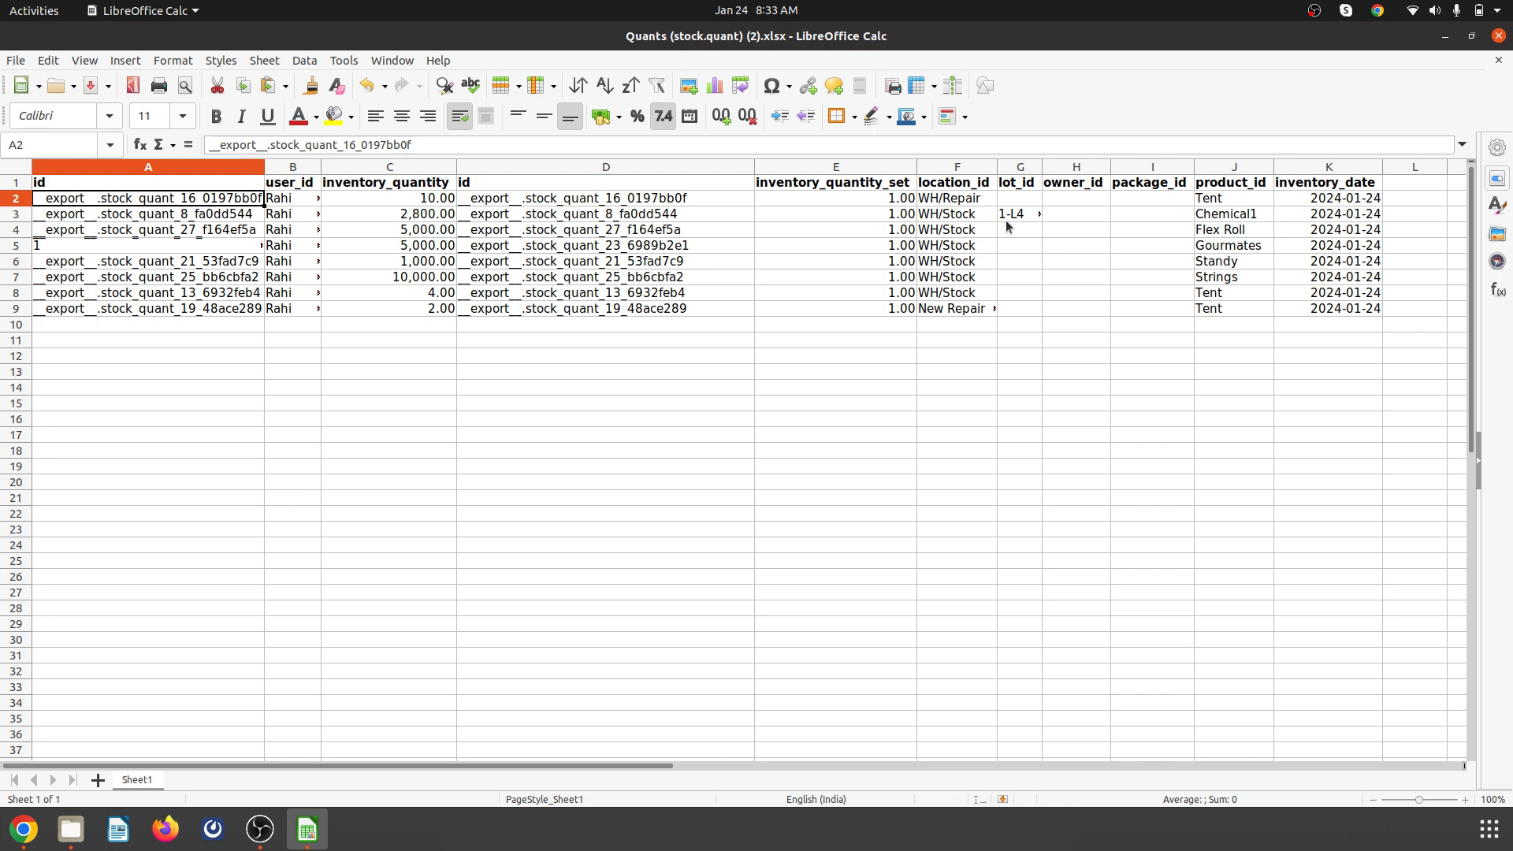
Step: Check the products in the first two rows, Tent and Chemical1
{"action": "left_click", "coordinate": [1234, 205]}
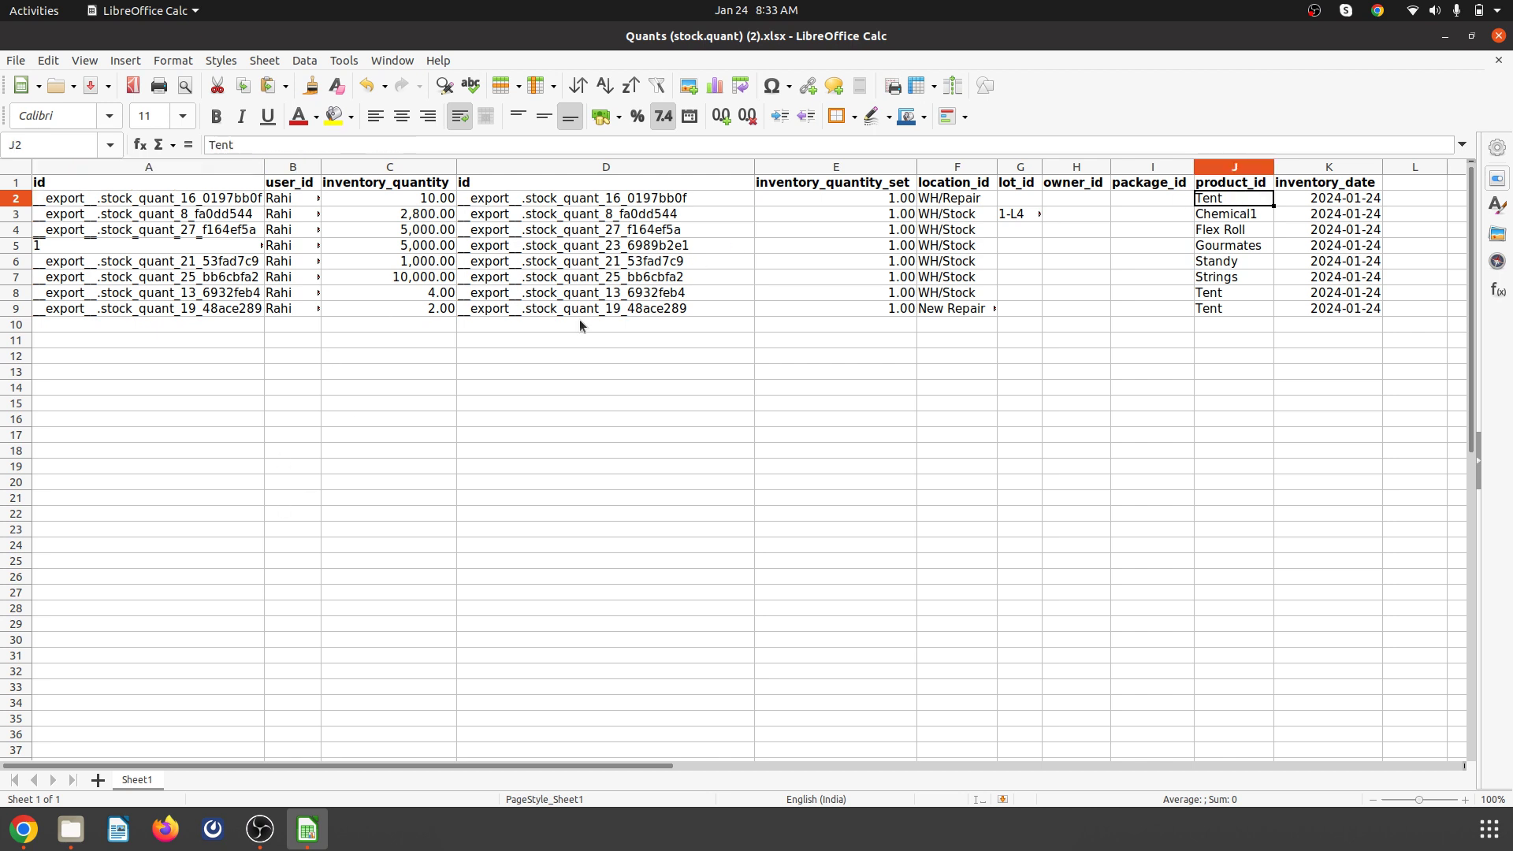
{"action": "left_click", "coordinate": [441, 204]}
{"action": "left_click", "coordinate": [1254, 218]}
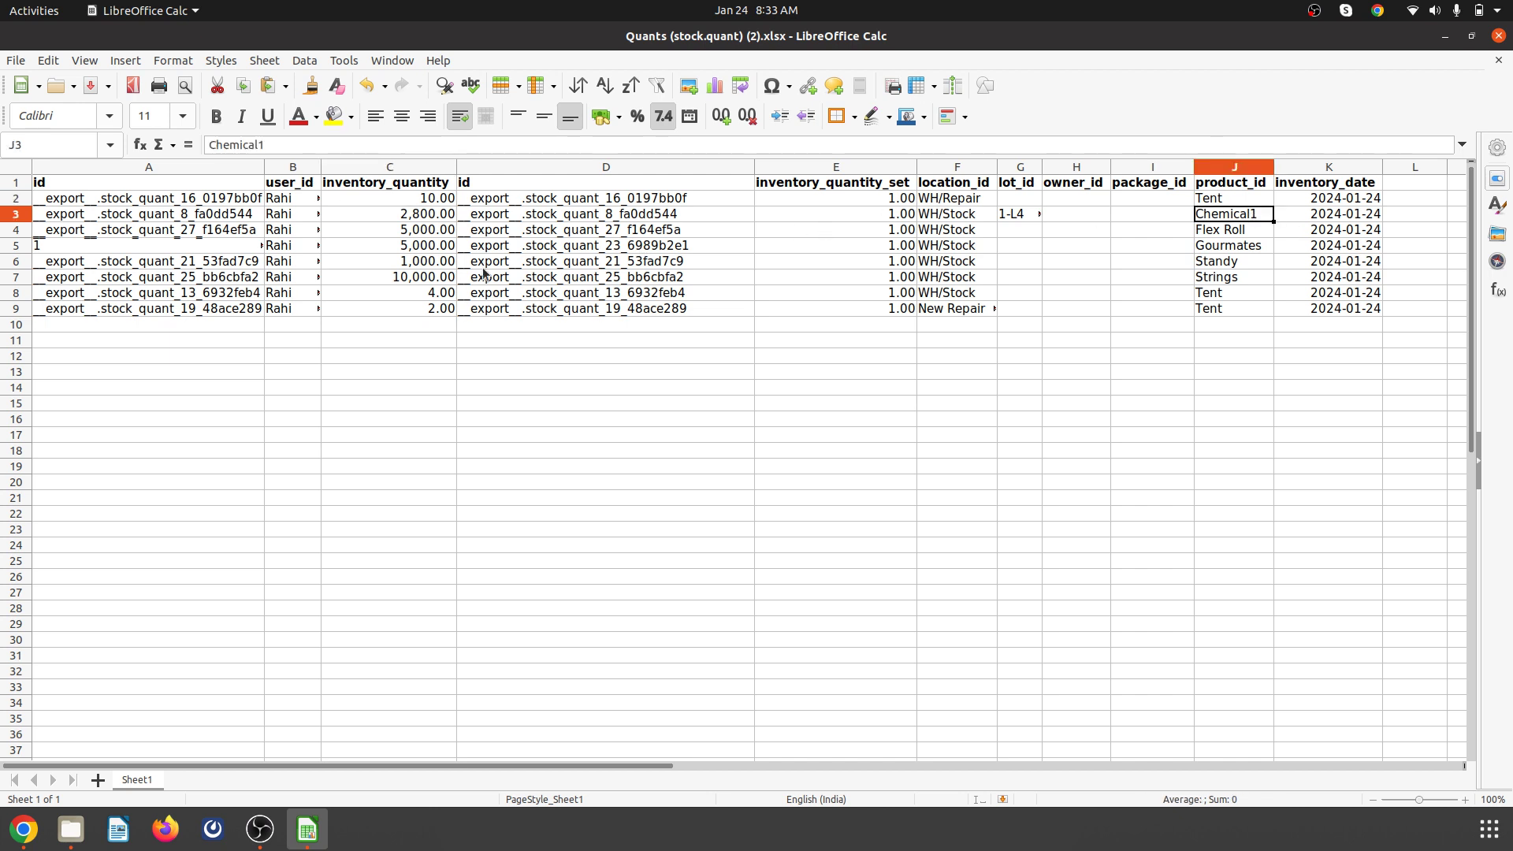
Step: Set inventory_quantity to 5 for Tent in C2 and 1000 for Chemical1 in C3
{"action": "left_click", "coordinate": [422, 218]}
{"action": "left_click", "coordinate": [438, 205]}
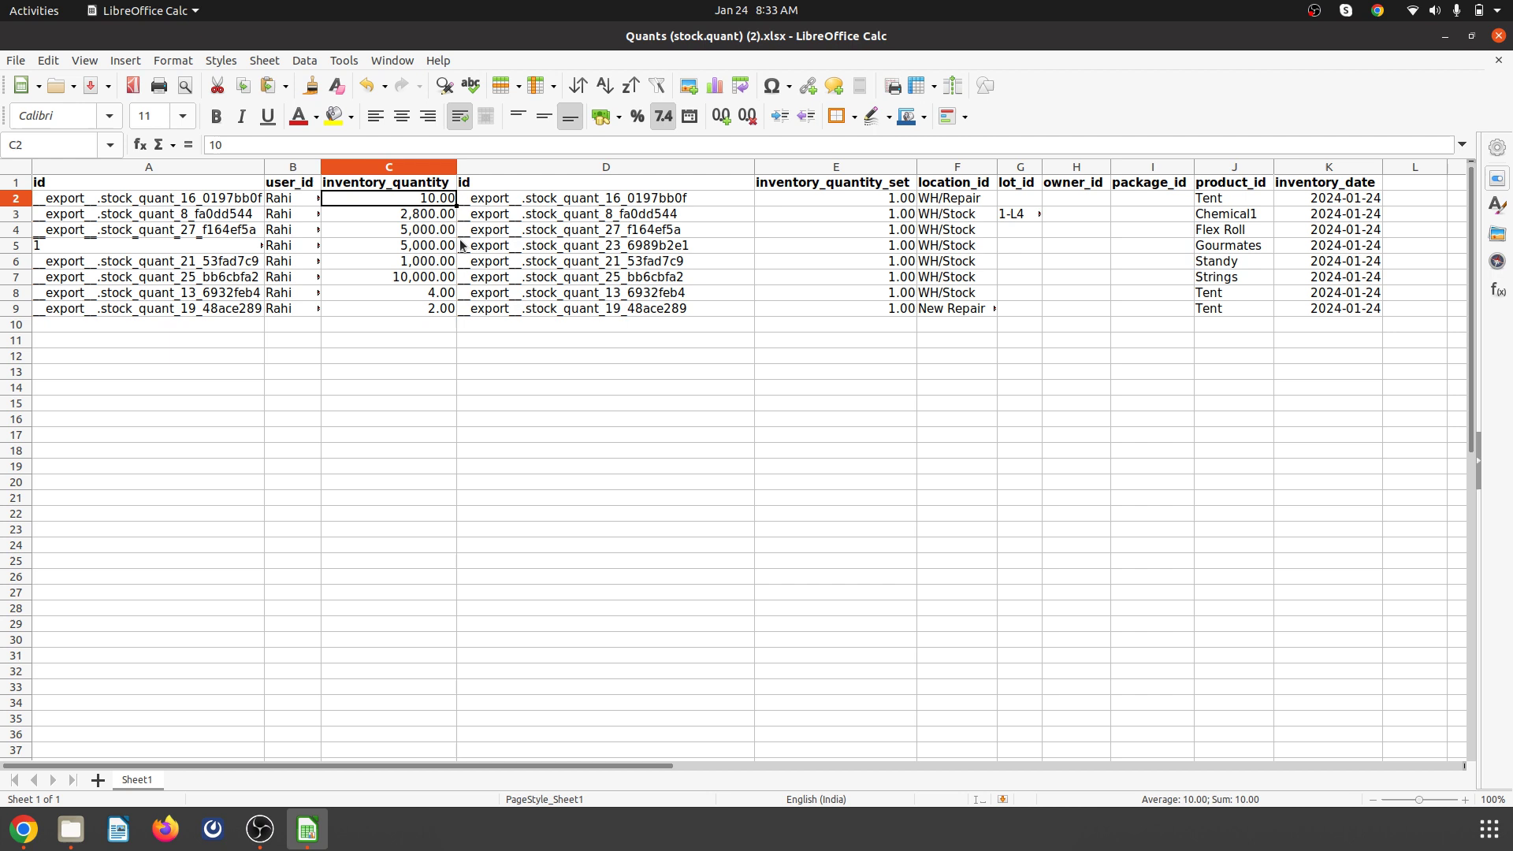
{"action": "type", "text": "5"}
{"action": "key", "text": "Return"}
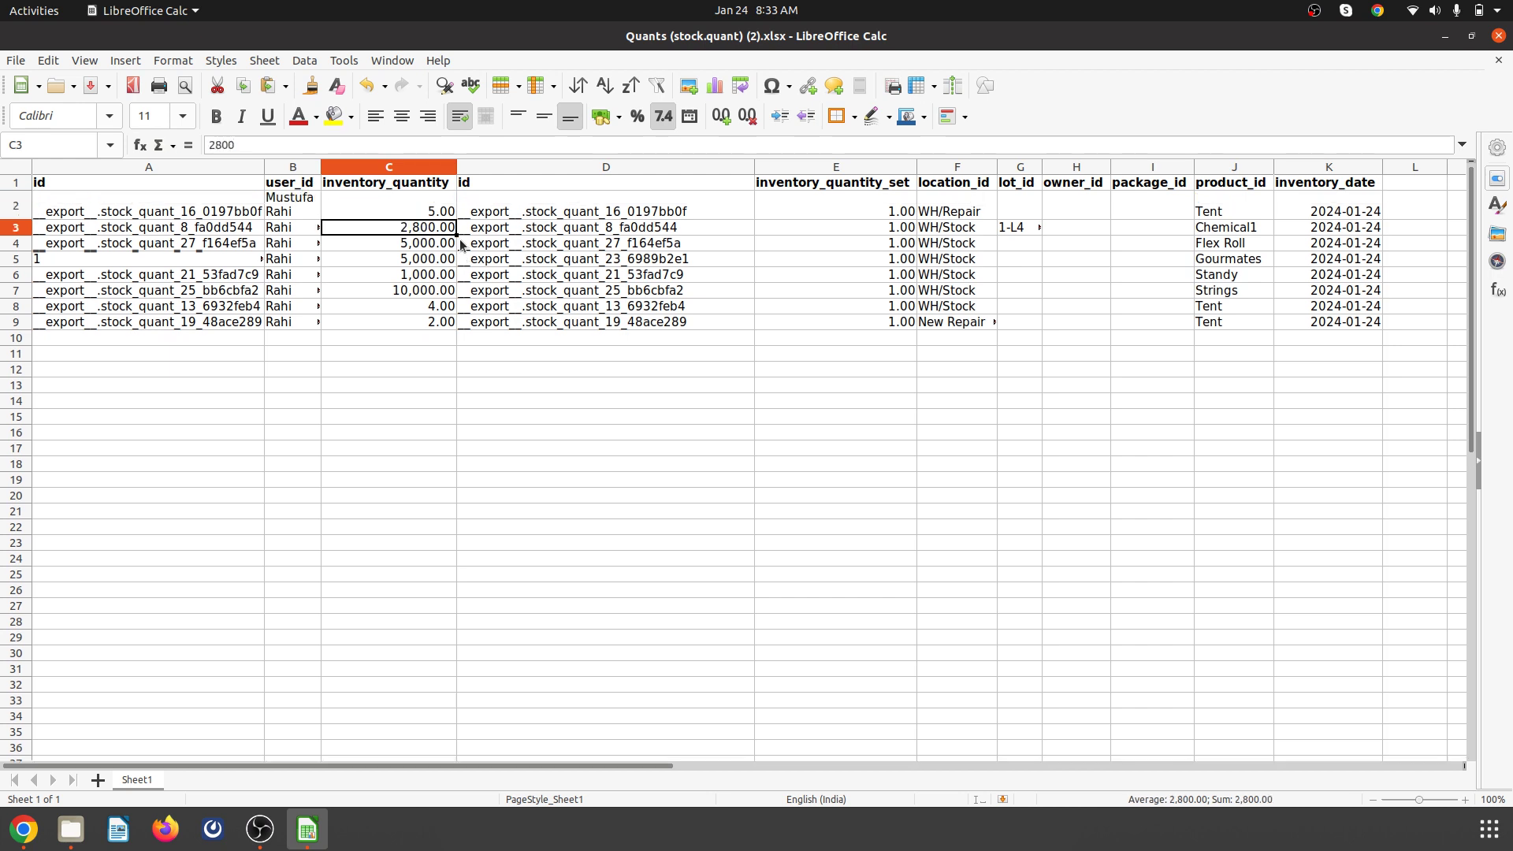
{"action": "type", "text": "1000"}
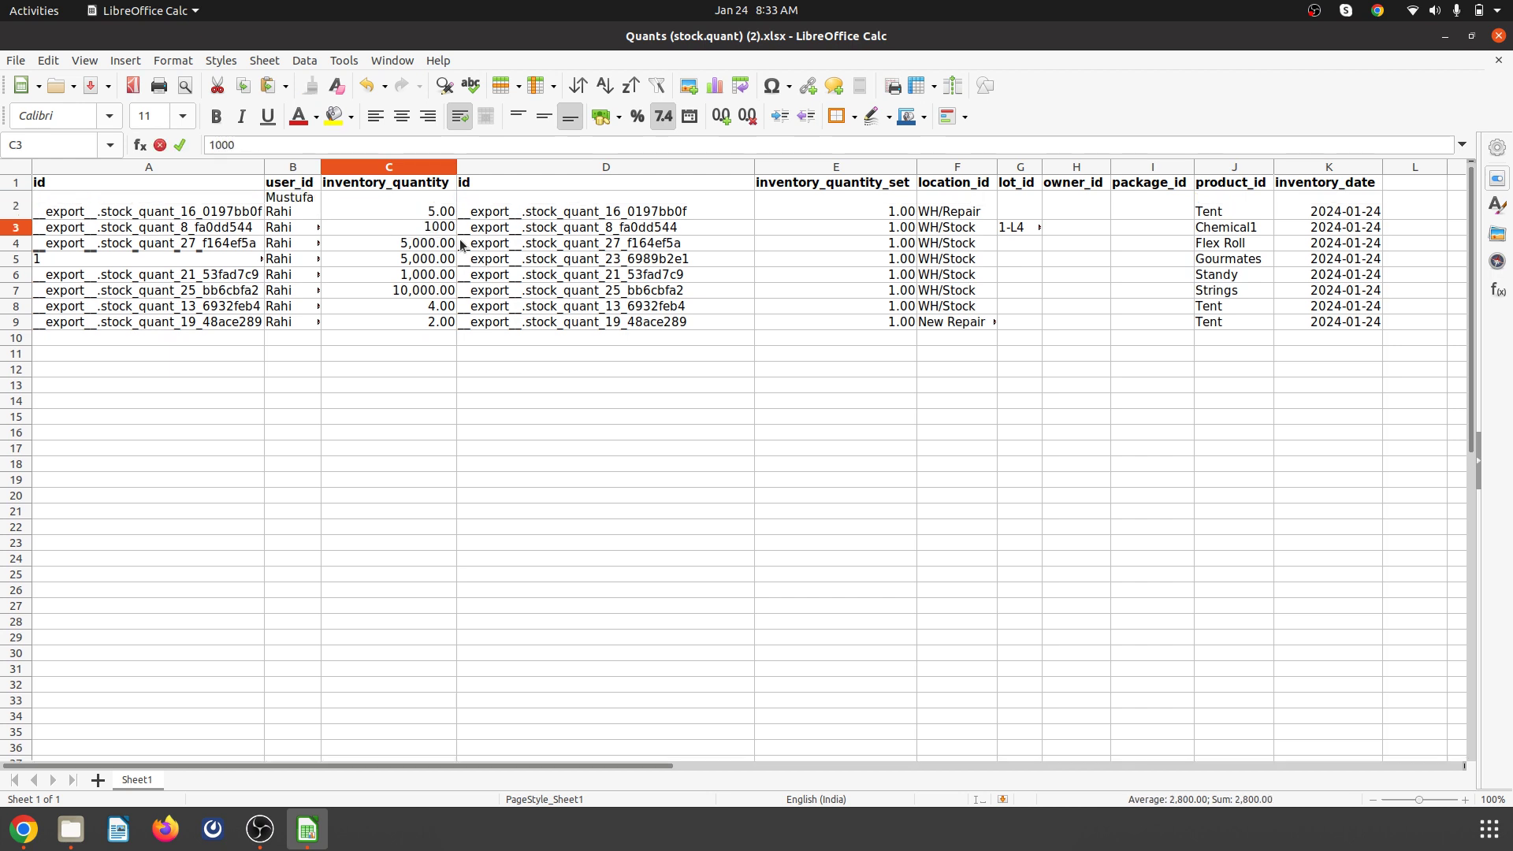
{"action": "key", "text": "Return"}
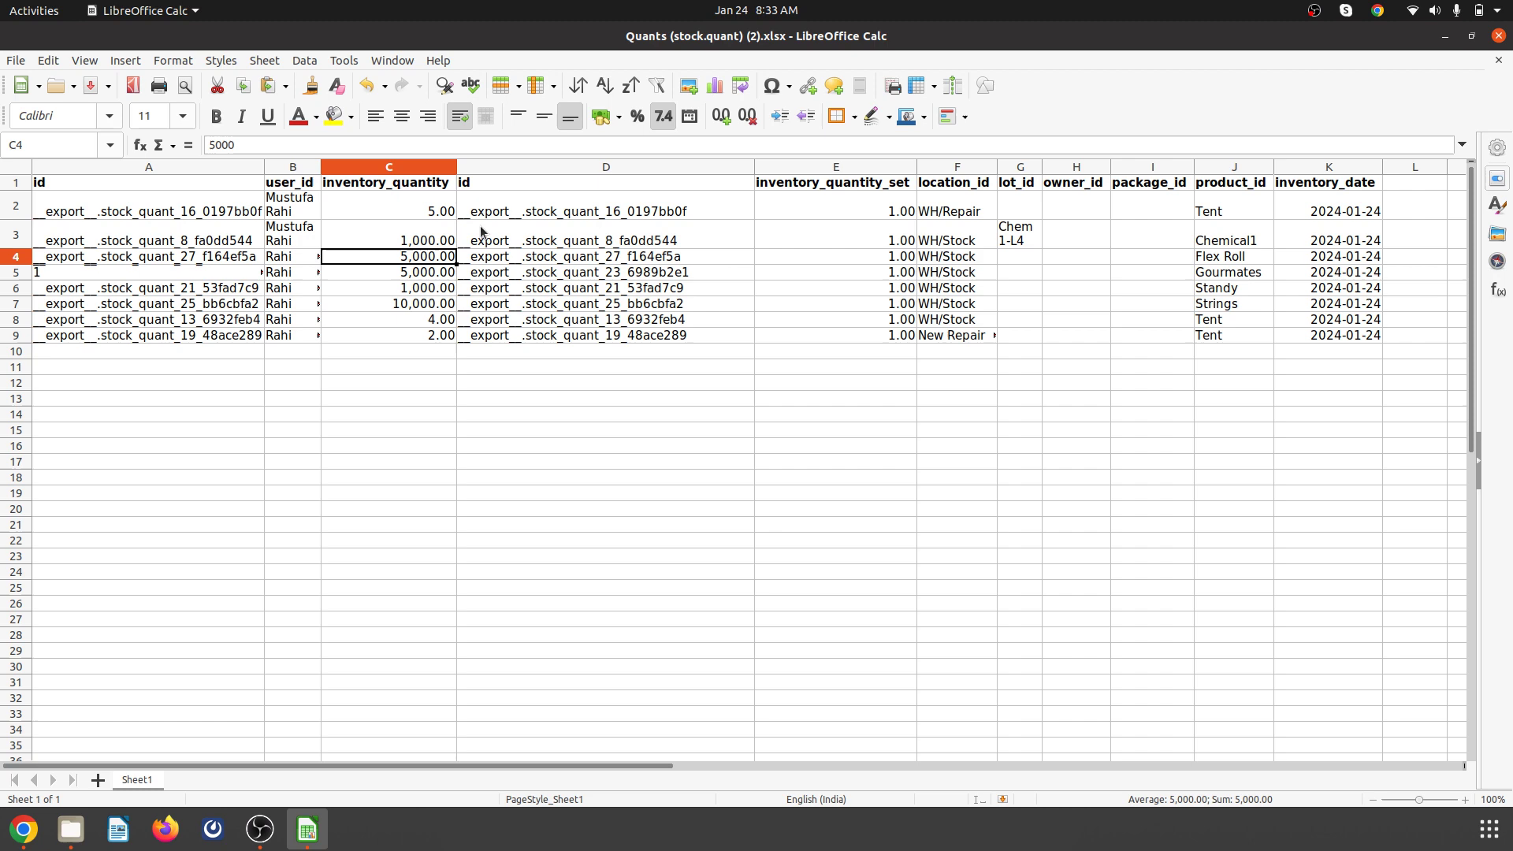
Step: Save the spreadsheet in Excel 2007-365 format and return to the Odoo inventory list
{"action": "key", "text": "ctrl+s"}
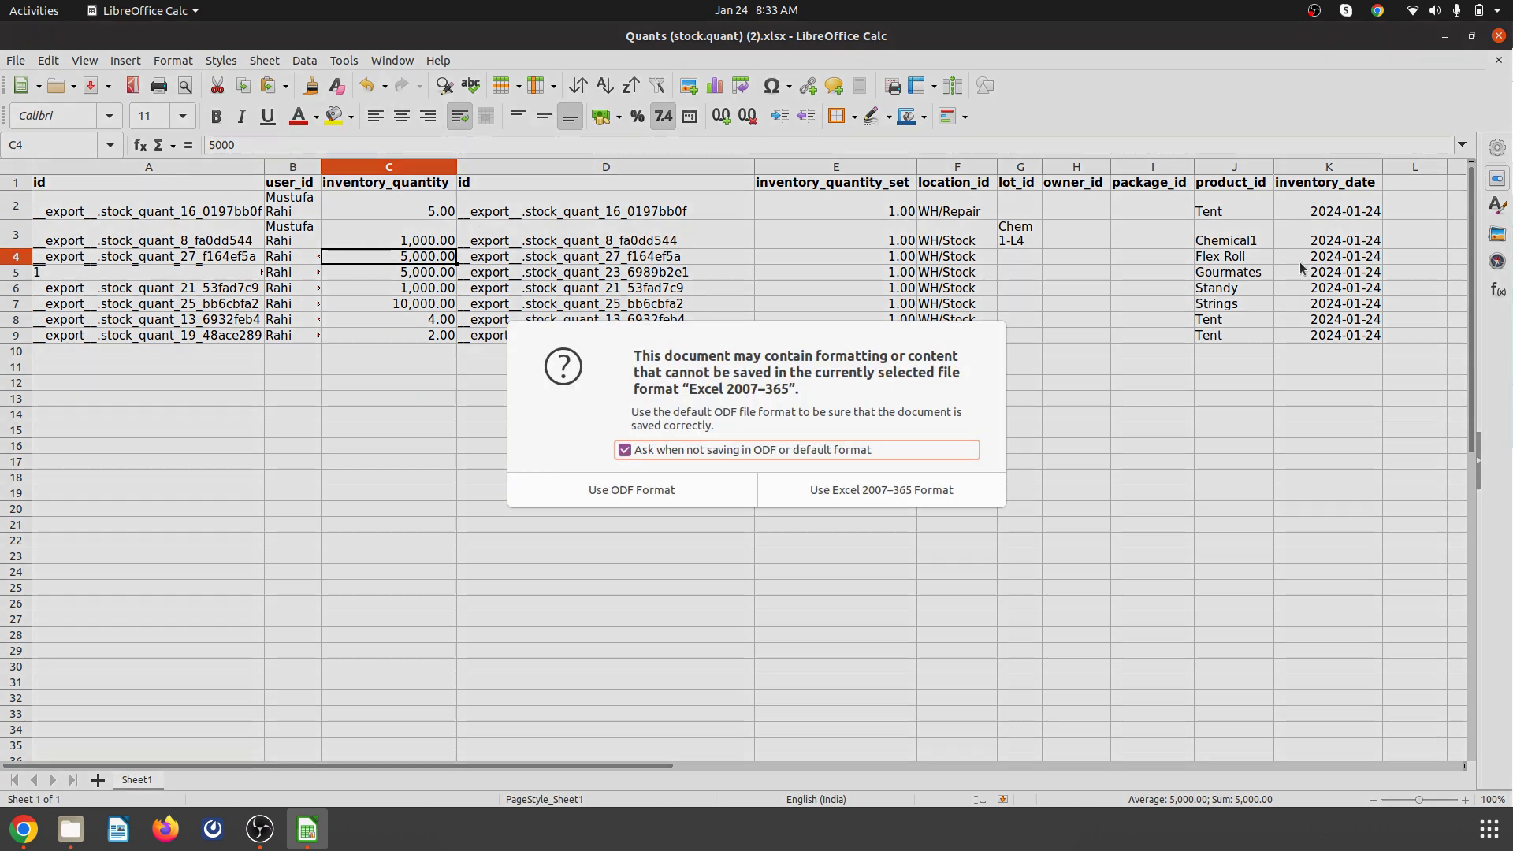
{"action": "left_click", "coordinate": [912, 499]}
{"action": "left_click", "coordinate": [407, 211]}
{"action": "left_click", "coordinate": [404, 223]}
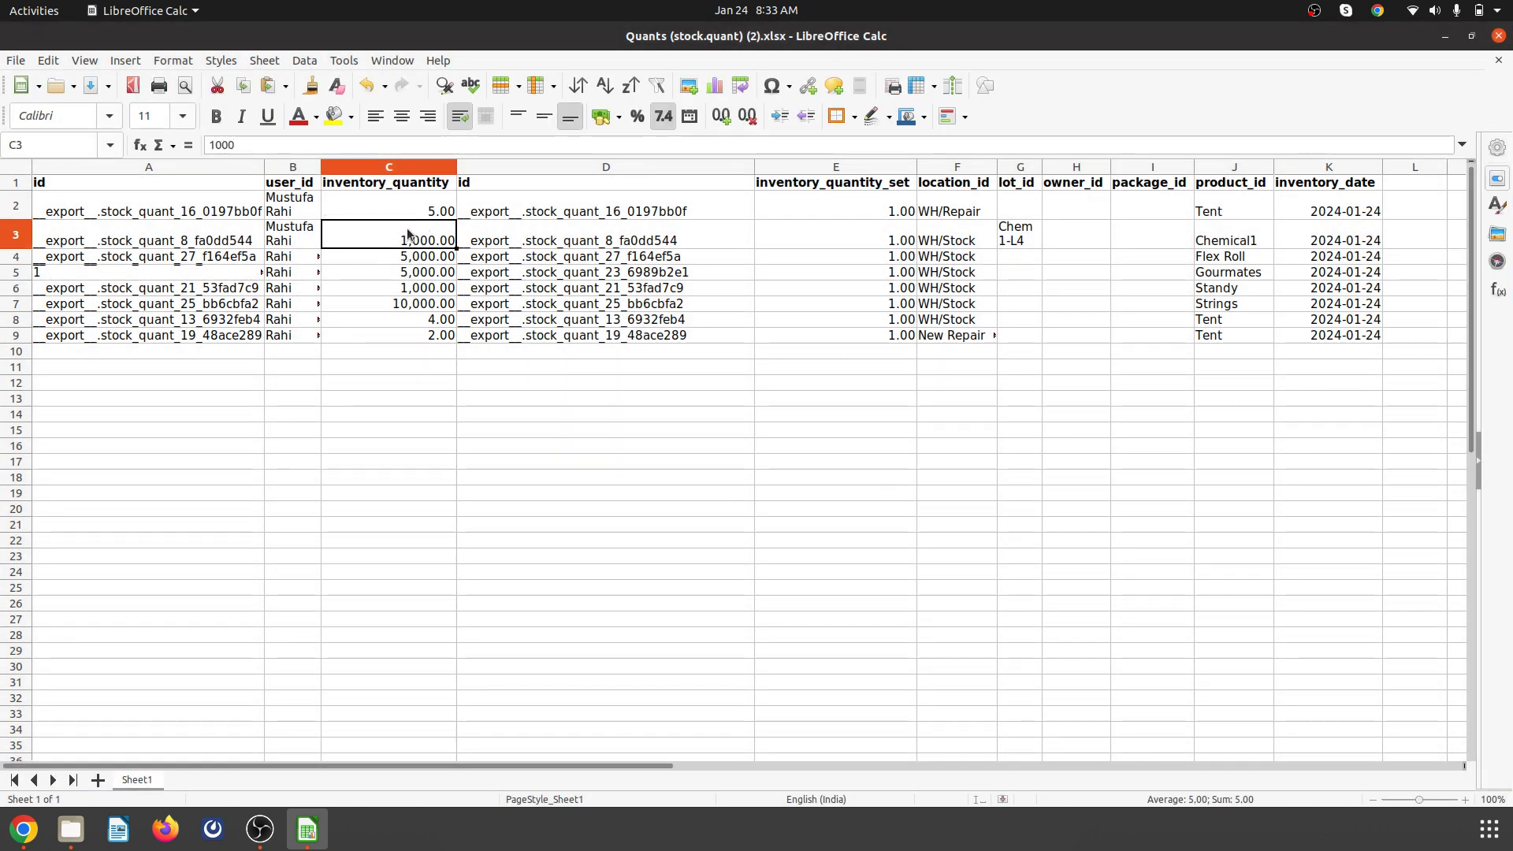
{"action": "key", "text": "Up"}
{"action": "left_click", "coordinate": [1243, 215]}
{"action": "left_click", "coordinate": [1229, 246]}
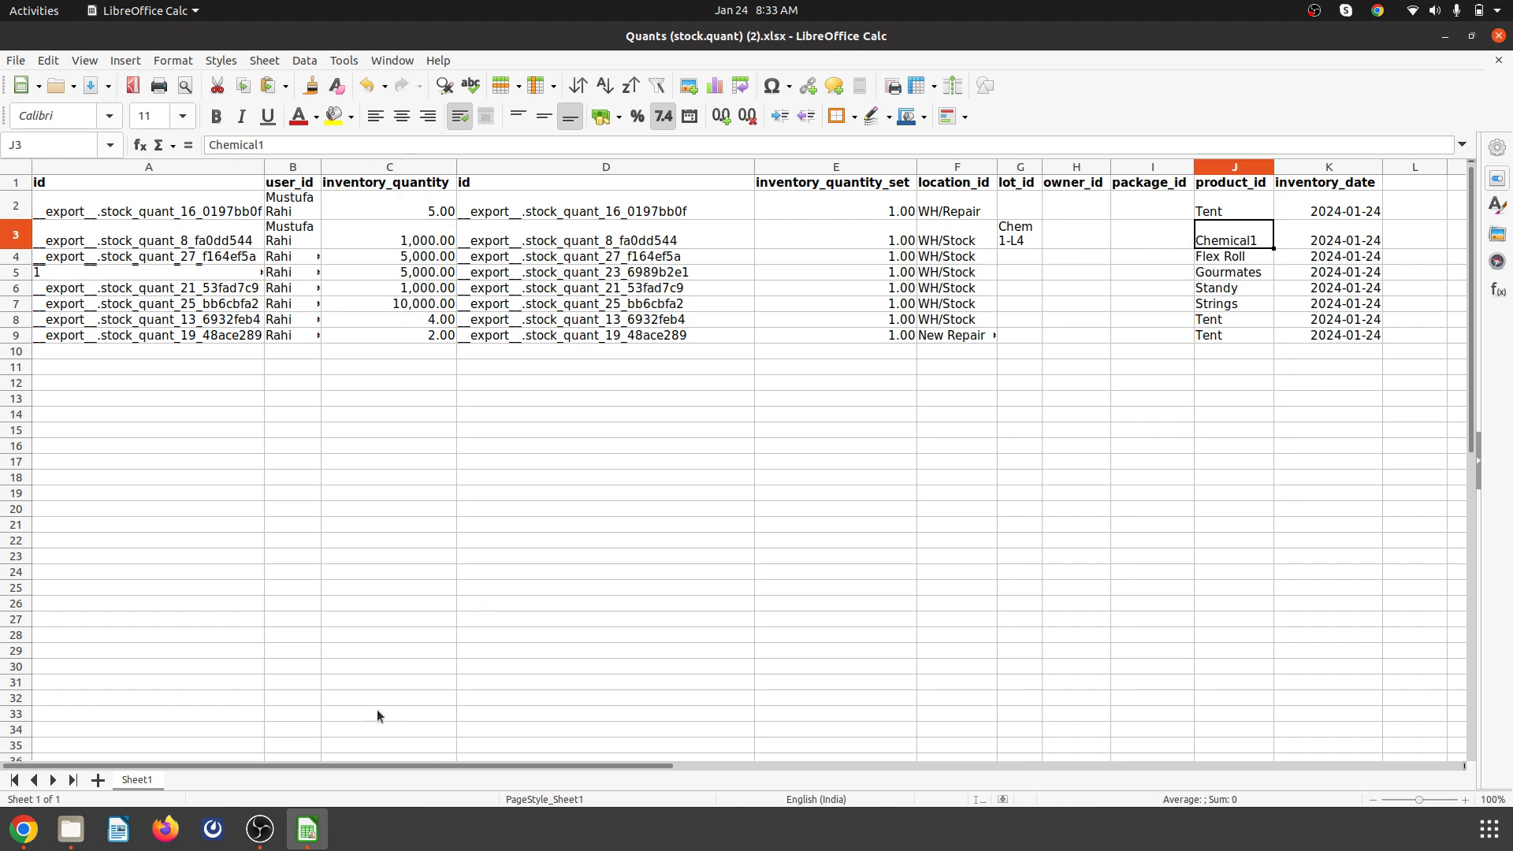
{"action": "left_click", "coordinate": [24, 828]}
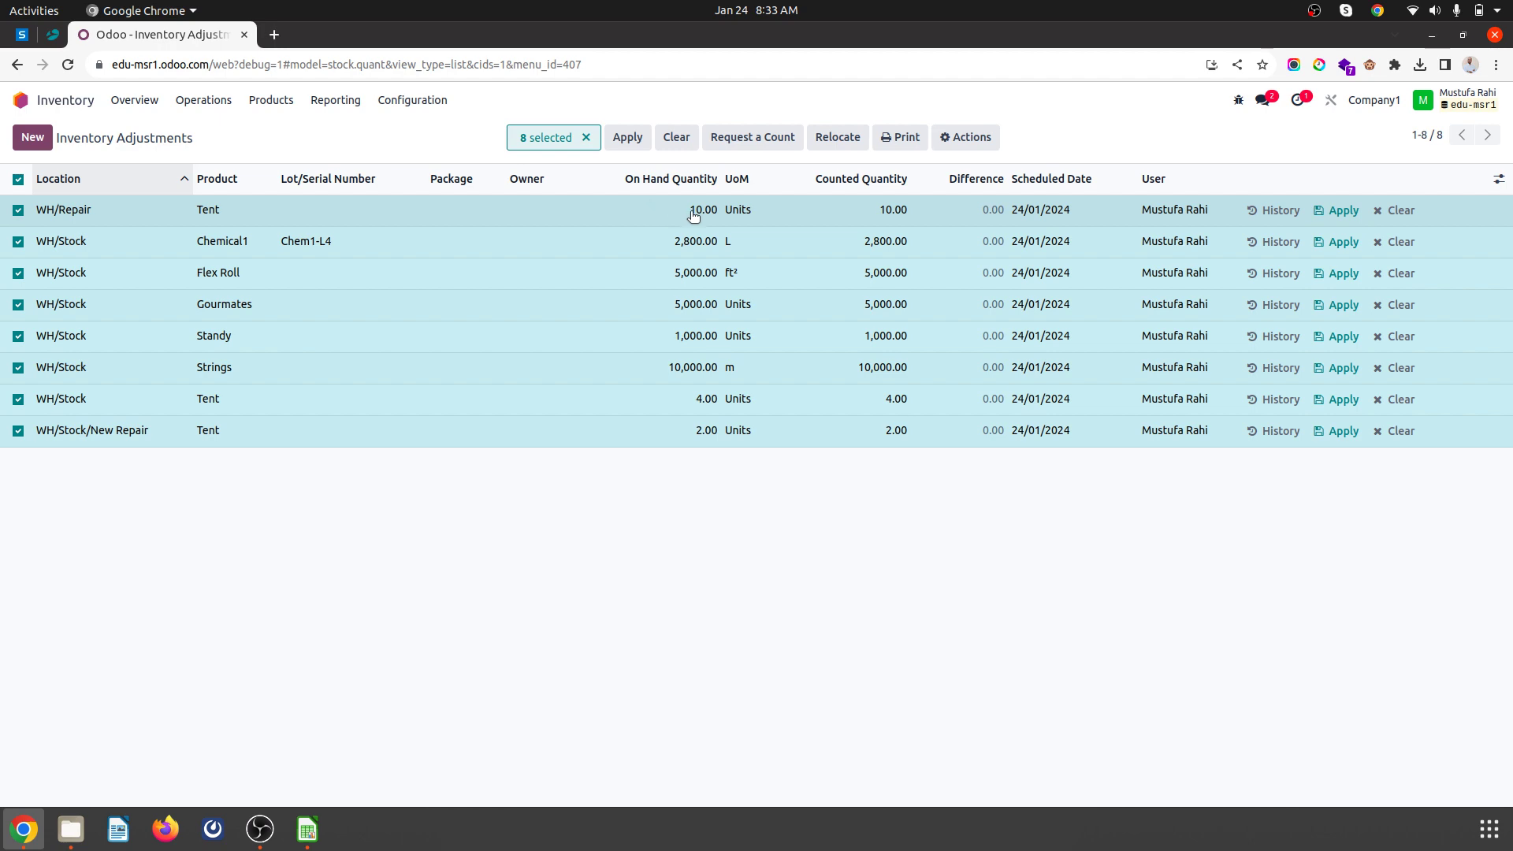
Step: Clear the row selection and open Import records for Inventory Adjustments
{"action": "left_click", "coordinate": [18, 179]}
{"action": "key", "text": "alt+Tab"}
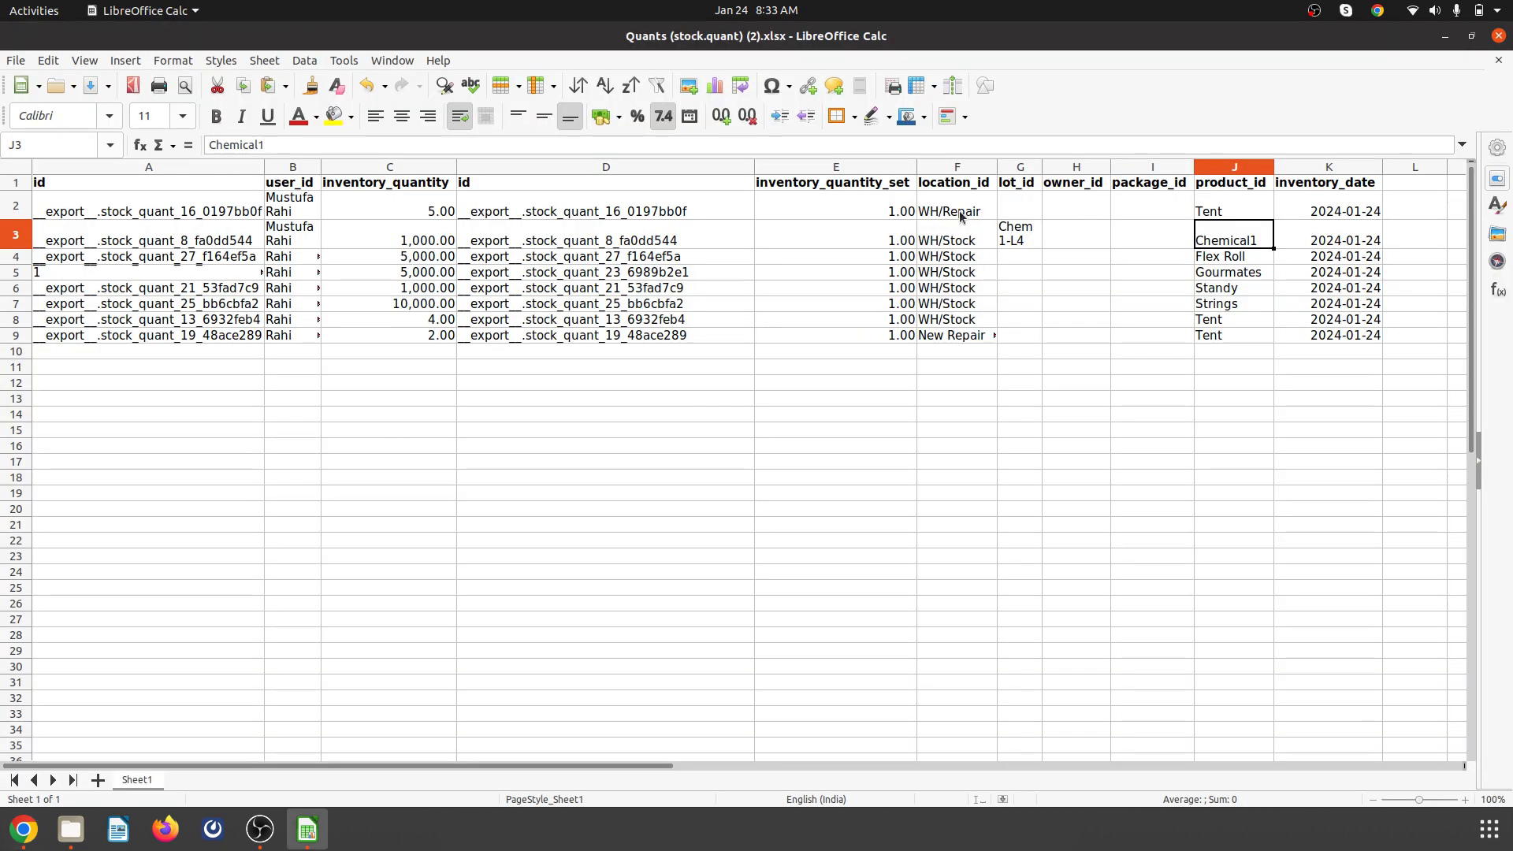
{"action": "key", "text": "alt+Tab"}
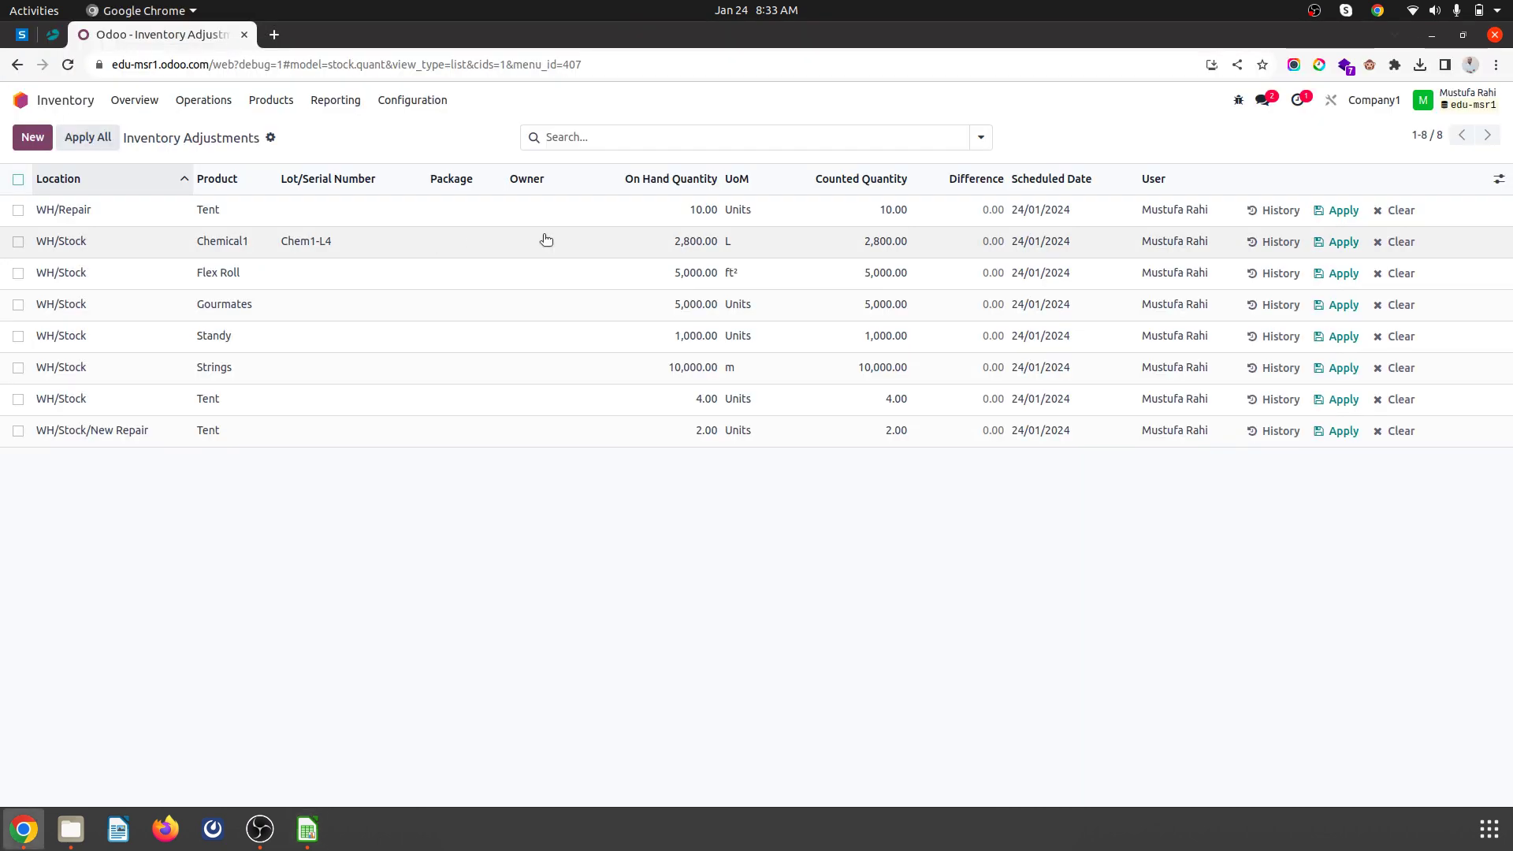
{"action": "left_click", "coordinate": [270, 138]}
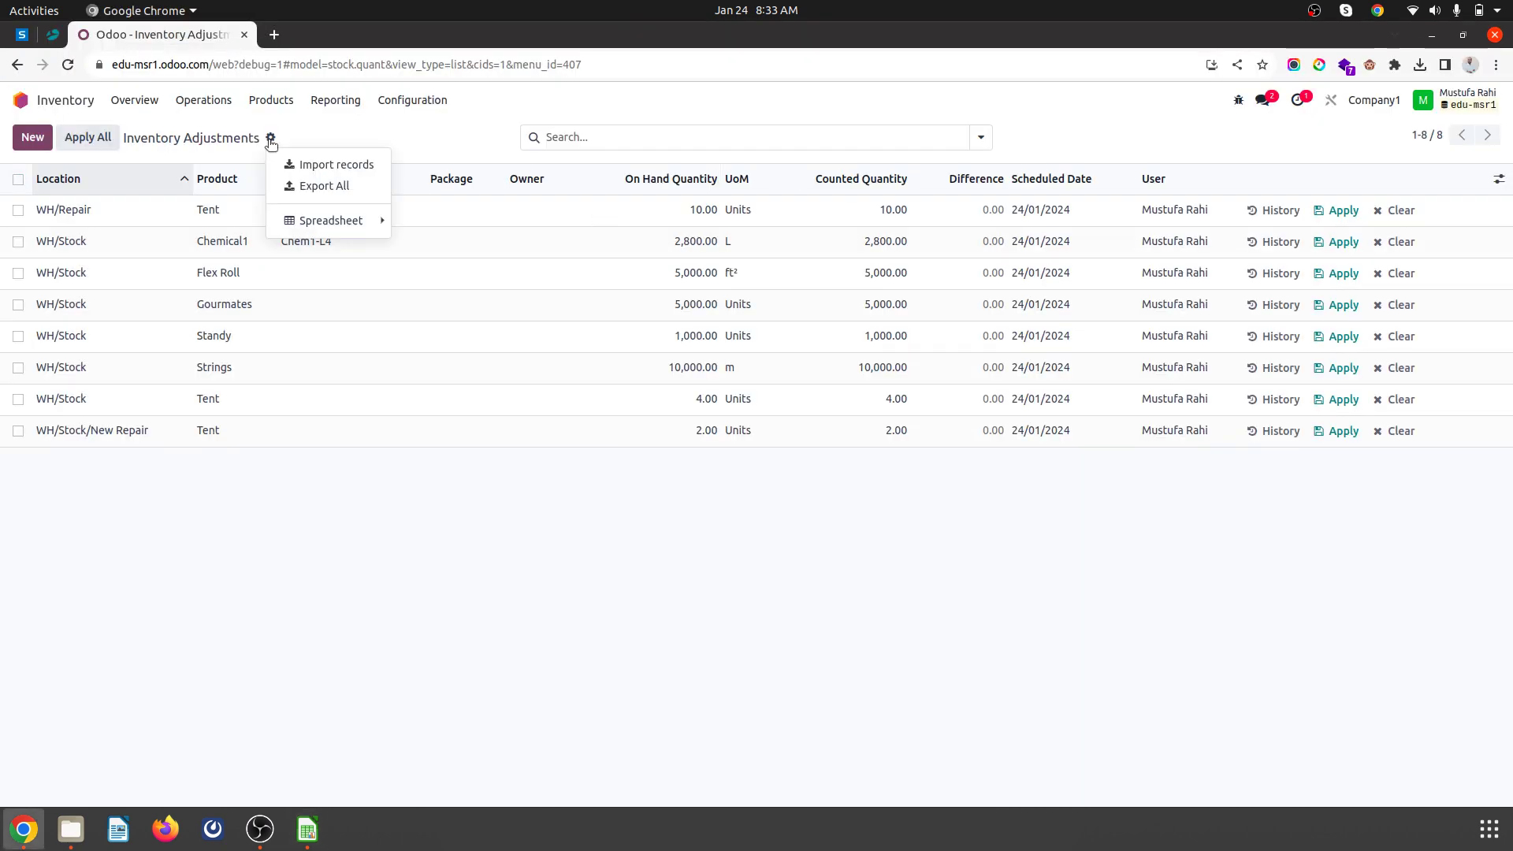
{"action": "left_click", "coordinate": [299, 166]}
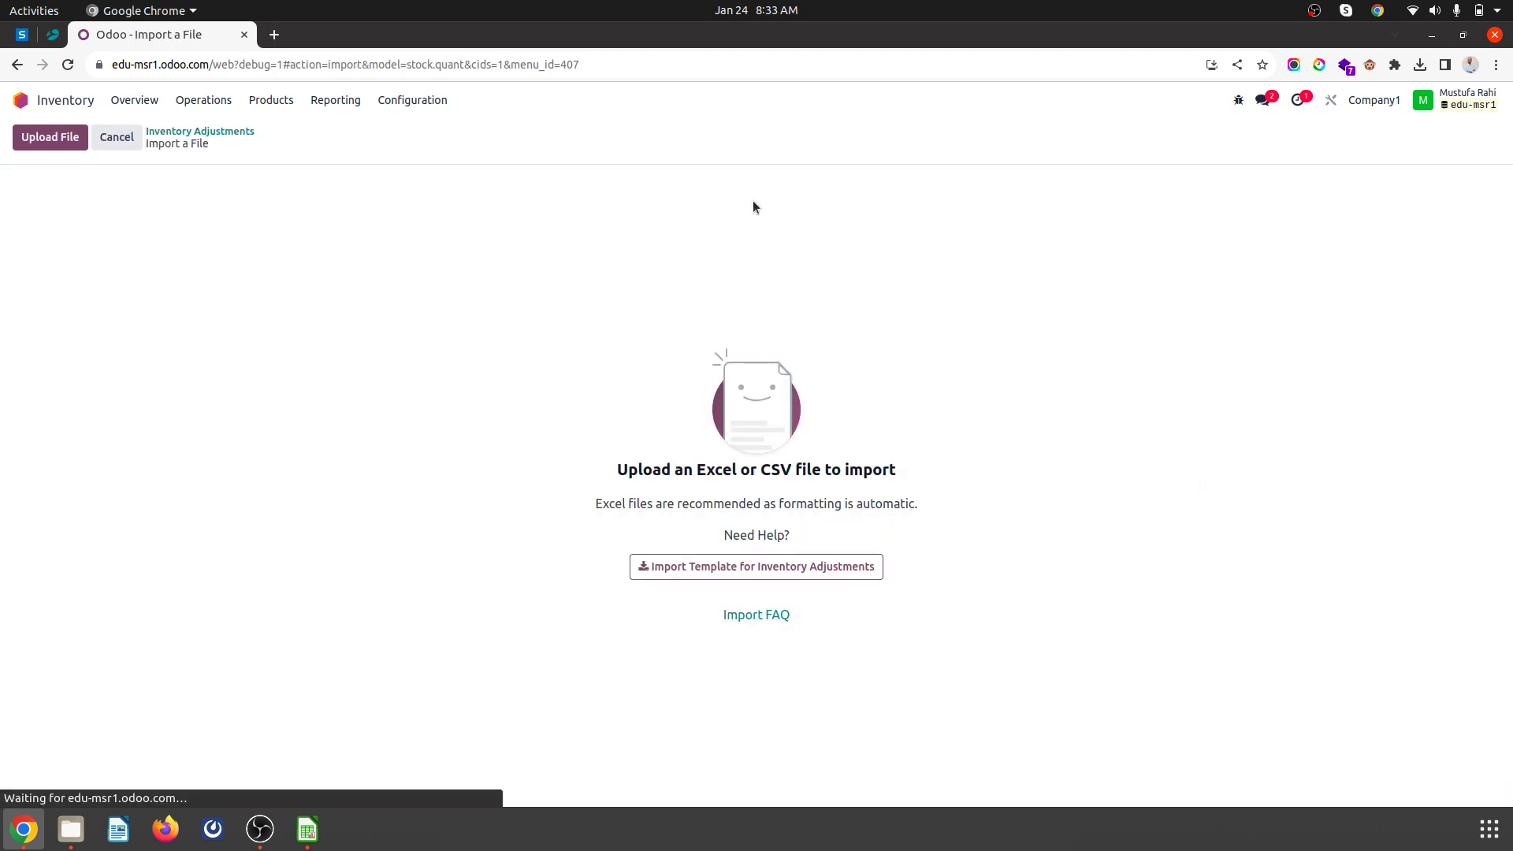
Step: Load Quants (stock.quant) (2).xlsx and skip the user, quantity-set, location, owner, package, product and date columns
{"action": "left_click", "coordinate": [29, 146]}
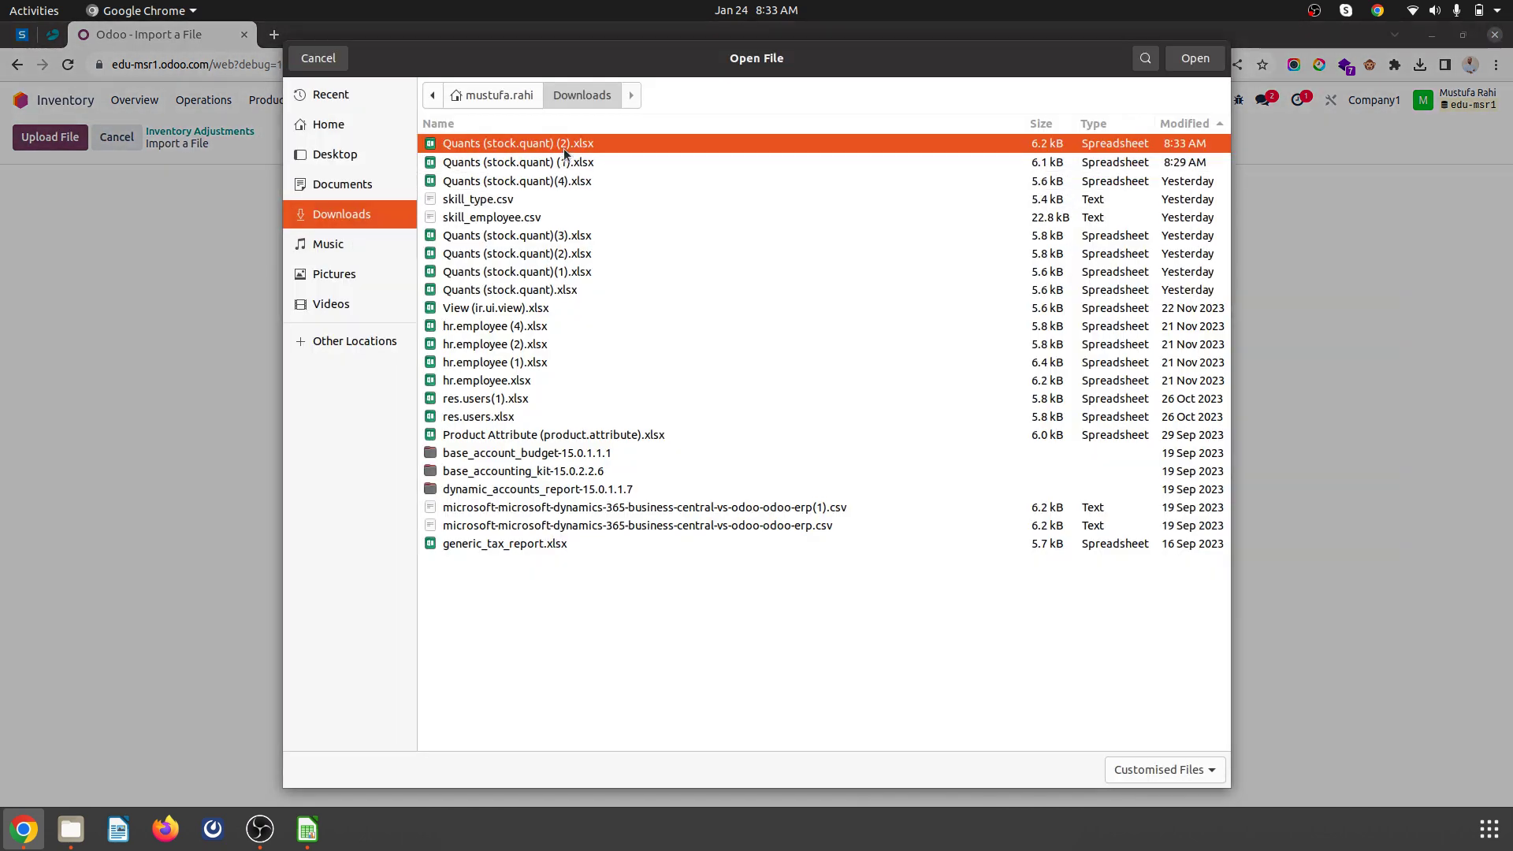
{"action": "double_click", "coordinate": [569, 143]}
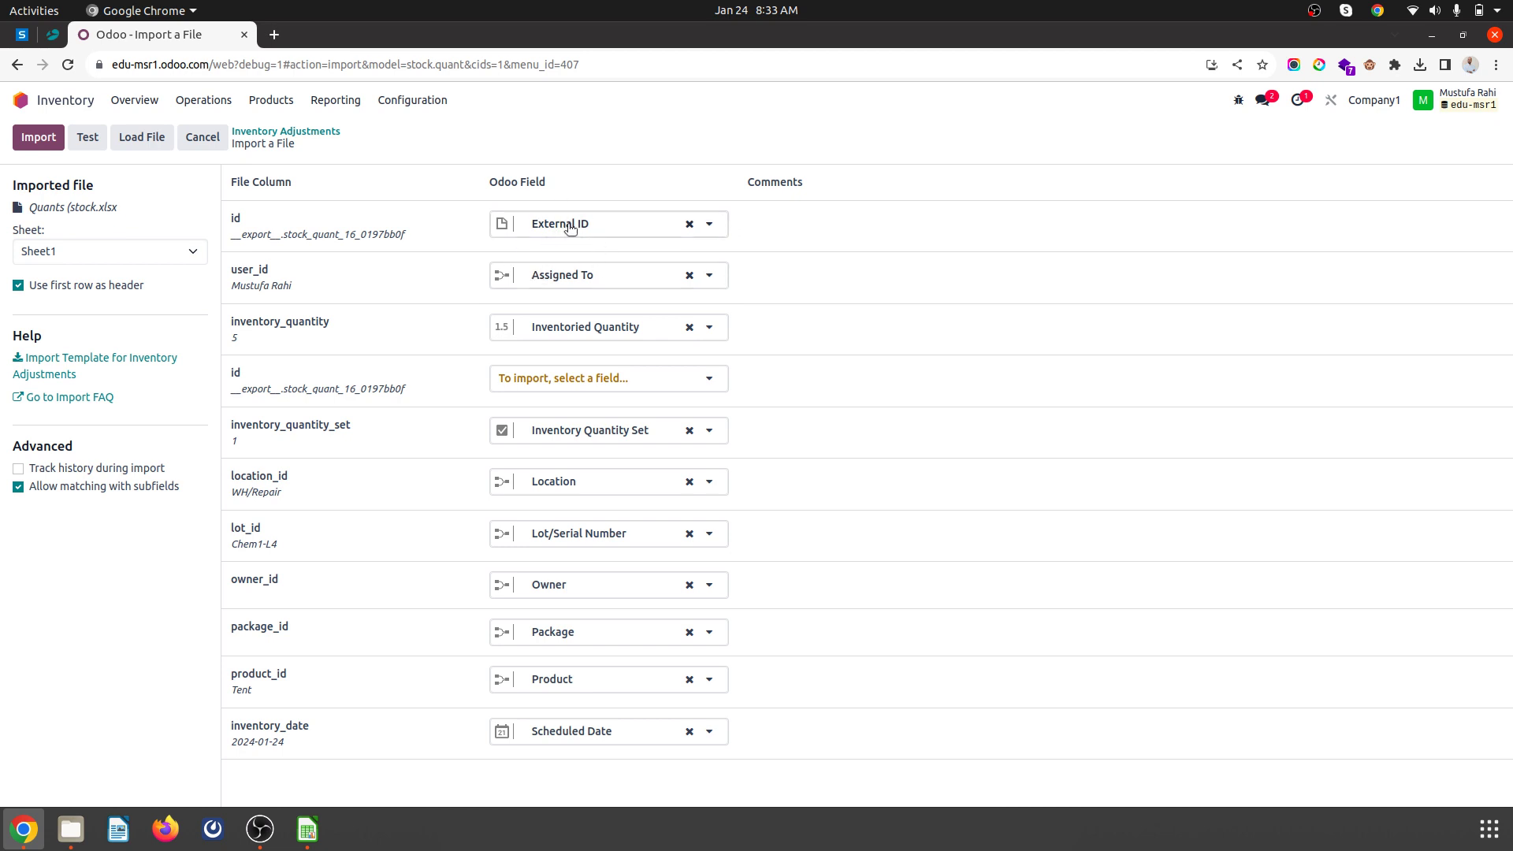
{"action": "left_click", "coordinate": [689, 274]}
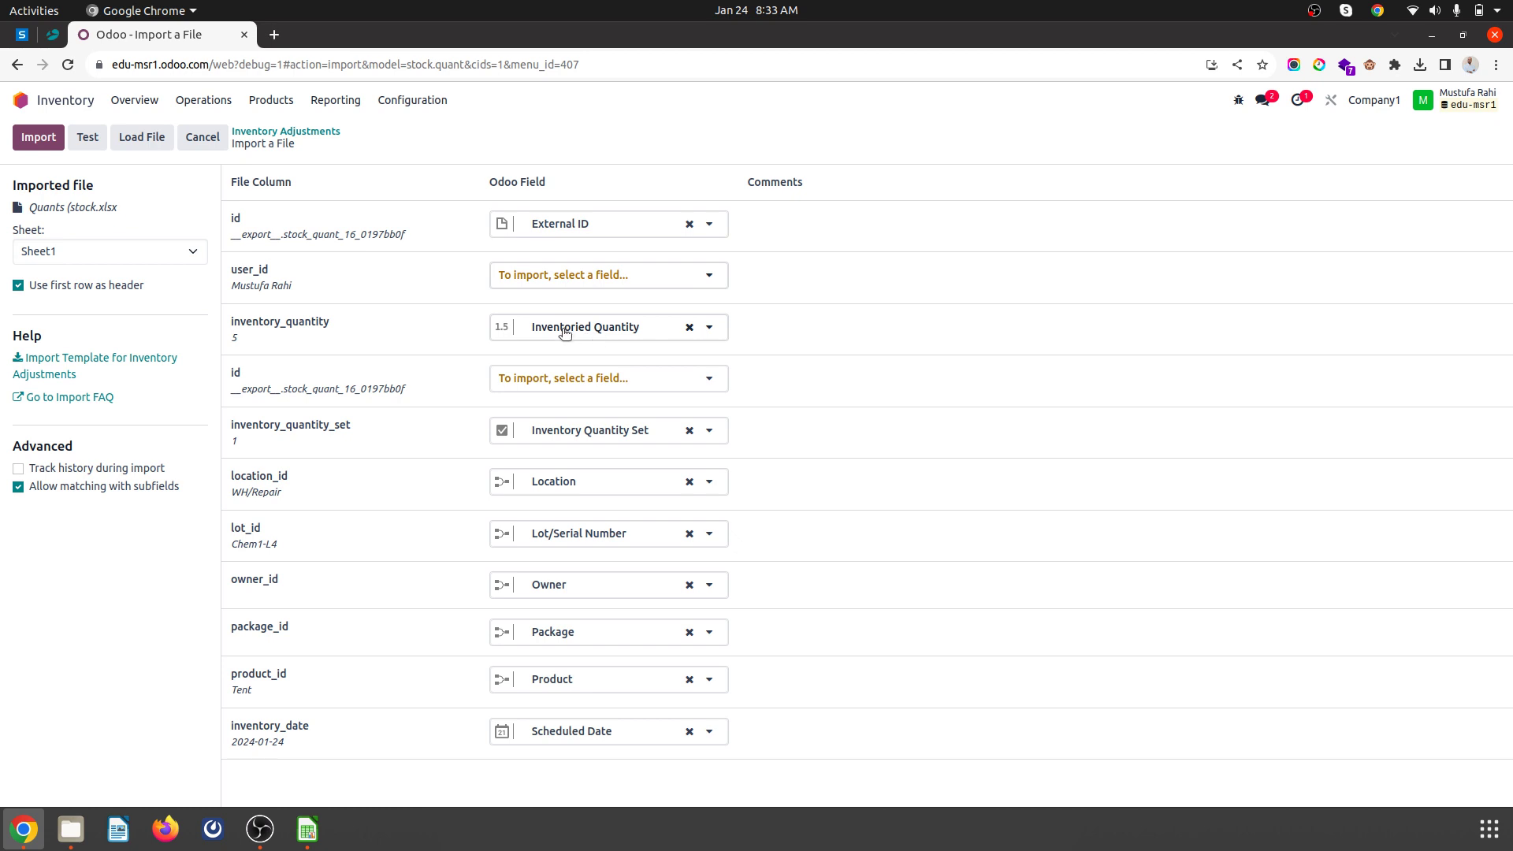
{"action": "left_click", "coordinate": [690, 431]}
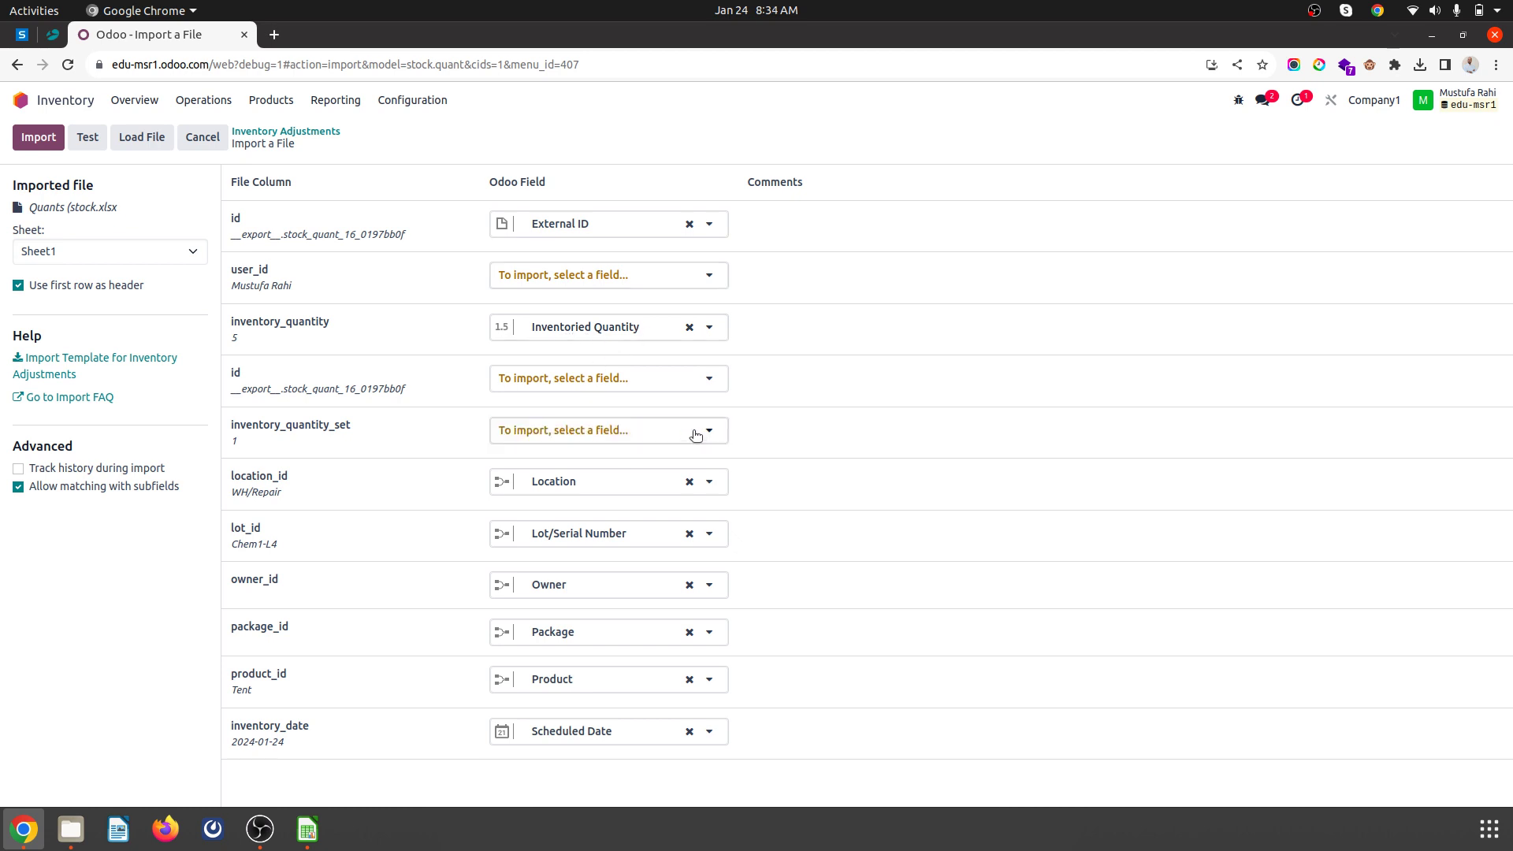
{"action": "left_click", "coordinate": [690, 481]}
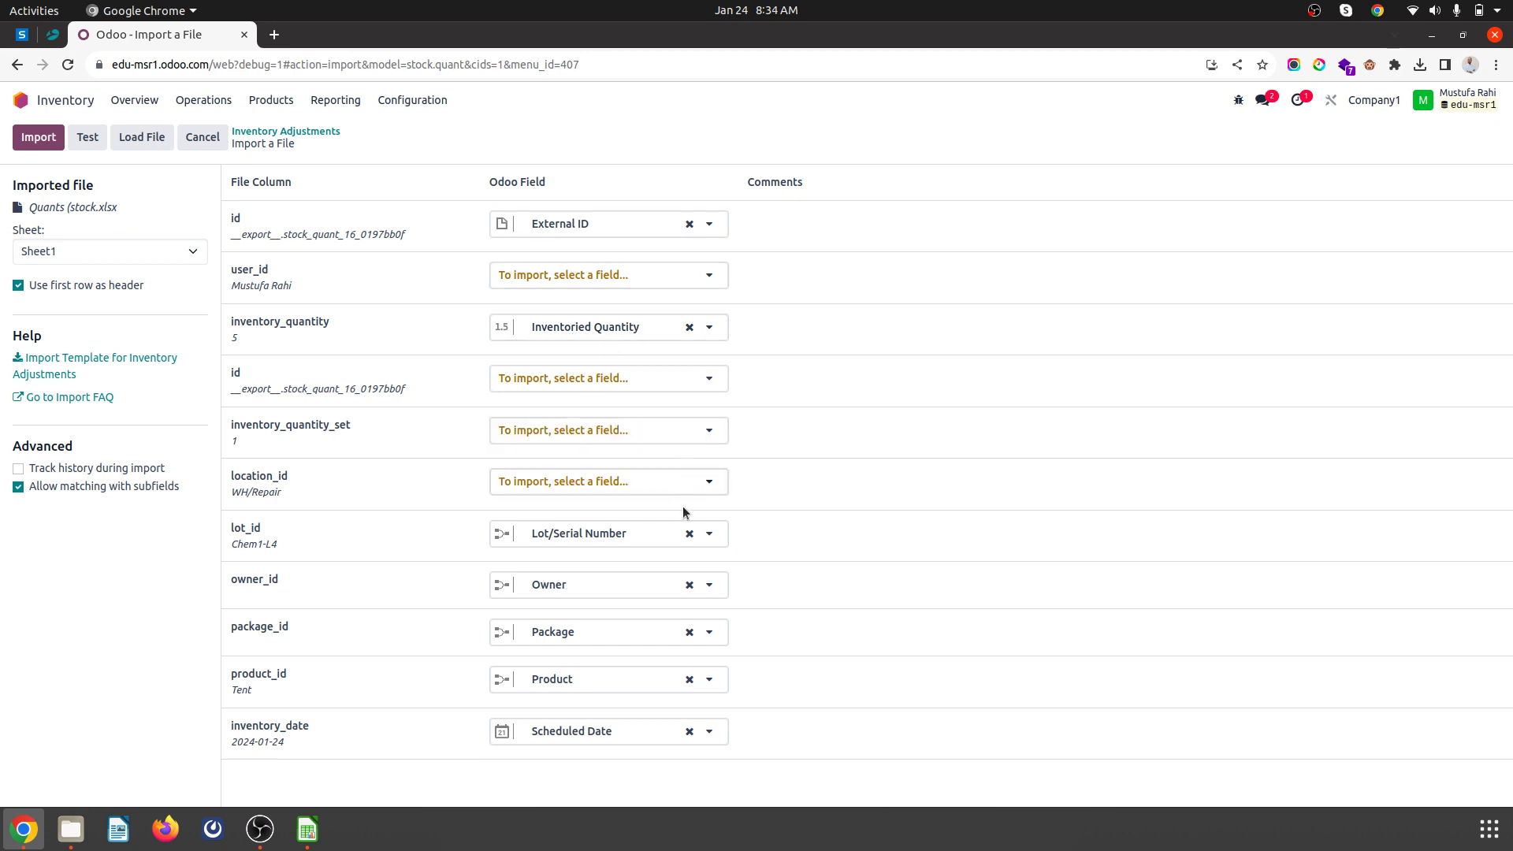
{"action": "left_click", "coordinate": [690, 584]}
{"action": "left_click", "coordinate": [690, 632]}
{"action": "left_click", "coordinate": [690, 679]}
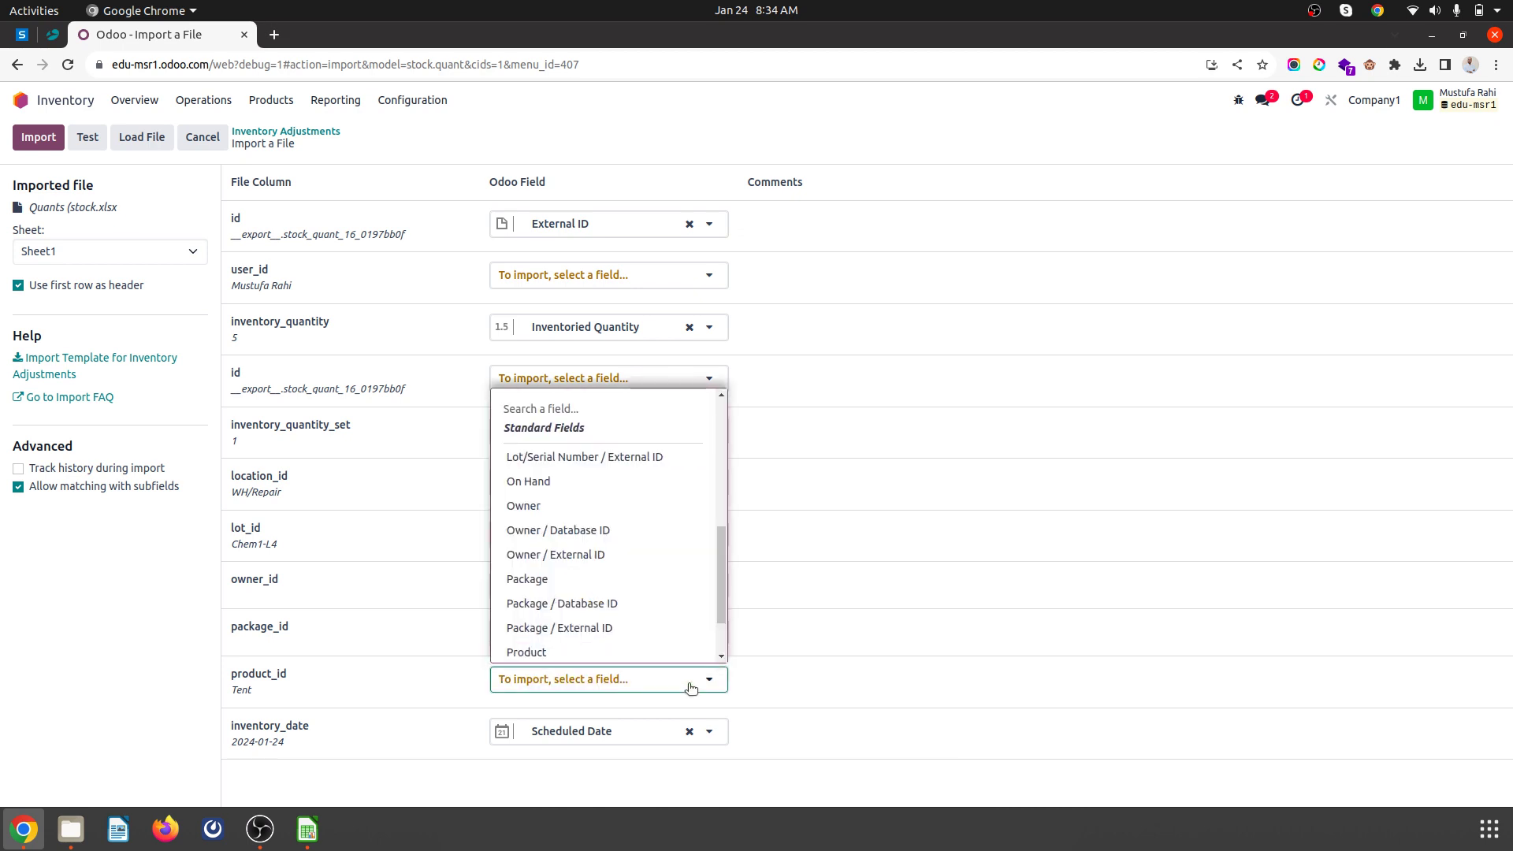
{"action": "left_click", "coordinate": [689, 731]}
Step: Test the import, skip the lot_id column too, and retest until it passes
{"action": "left_click", "coordinate": [89, 132]}
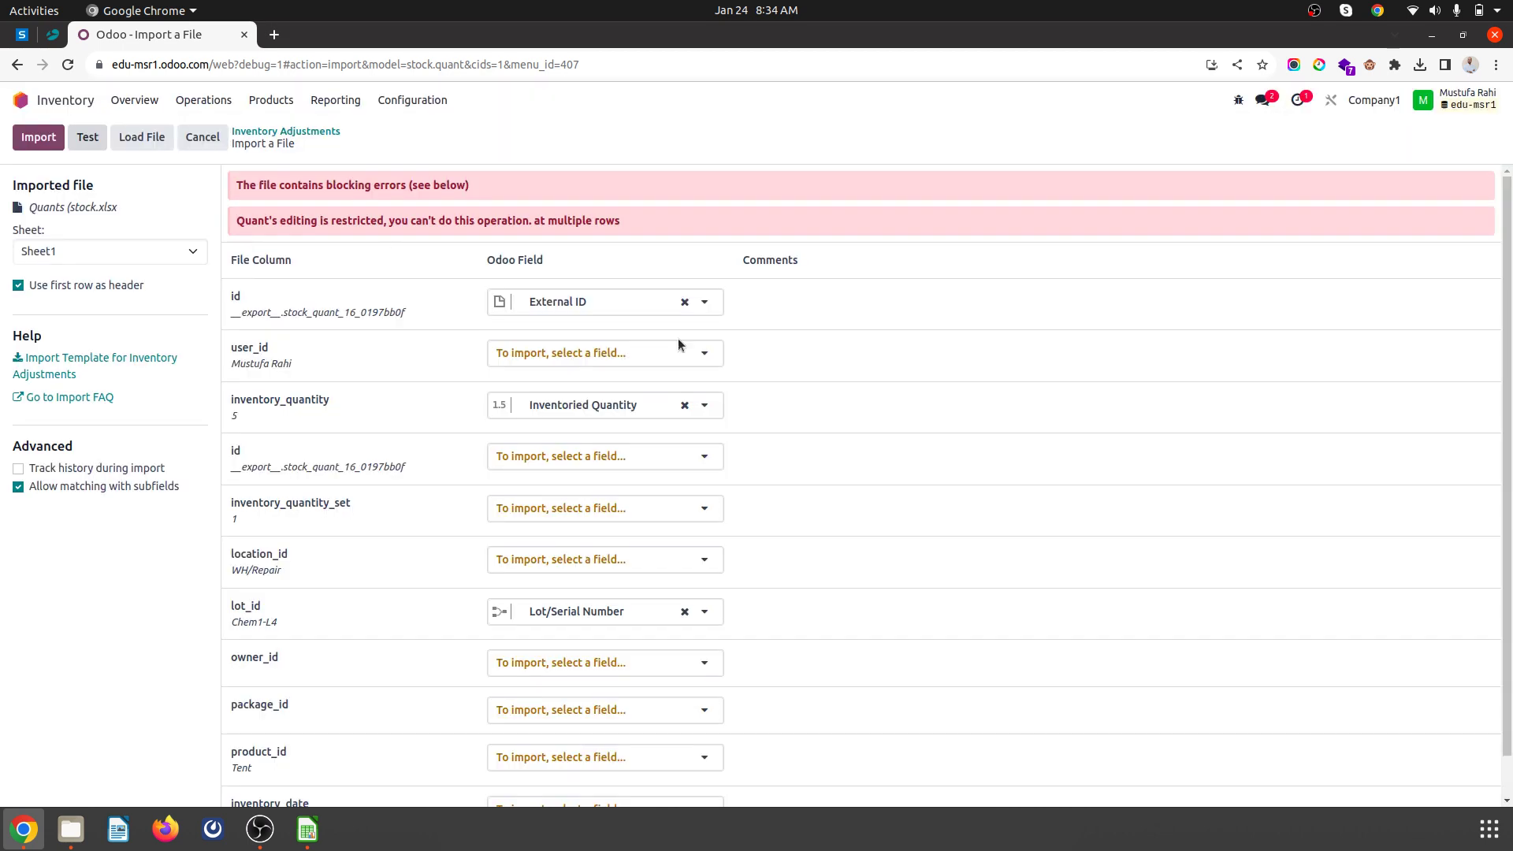
{"action": "left_click", "coordinate": [685, 611]}
{"action": "left_click", "coordinate": [88, 137]}
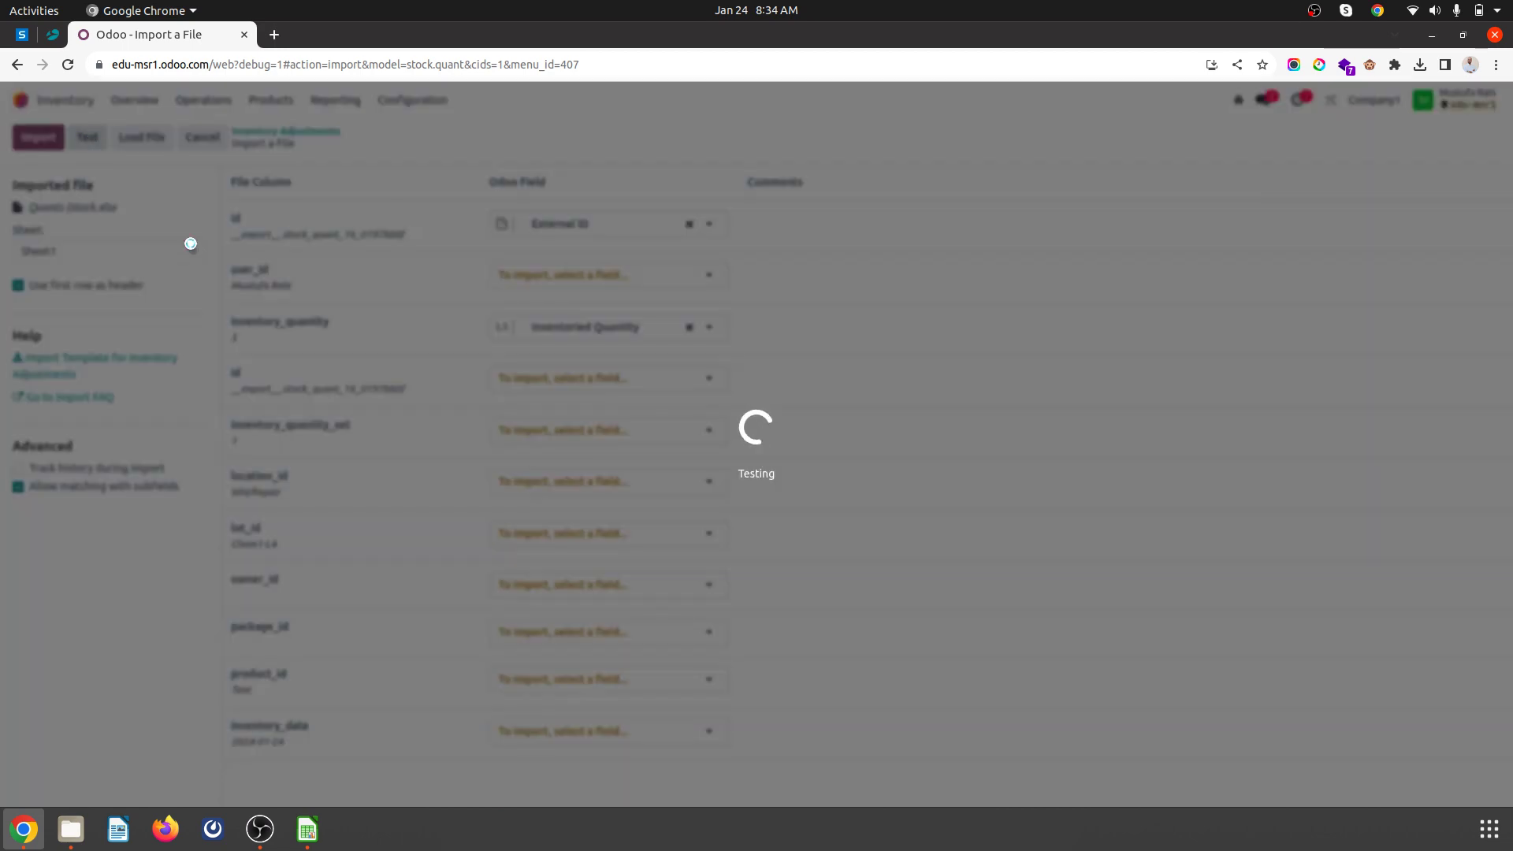
Step: Import the 8 records, then apply all eight counted quantities with Update Quantities
{"action": "left_click", "coordinate": [38, 138]}
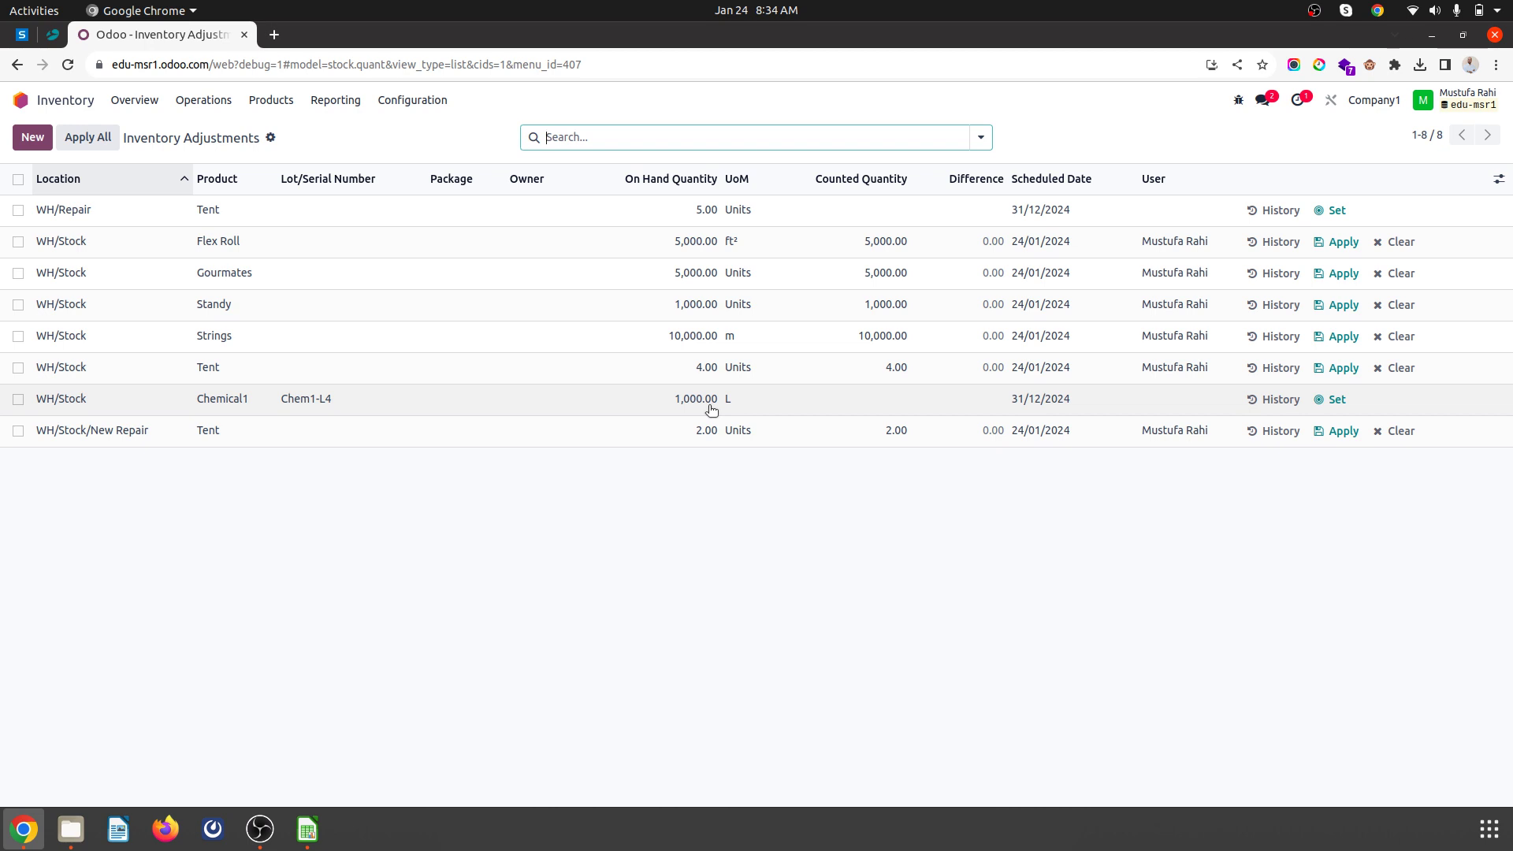
{"action": "left_click", "coordinate": [17, 180]}
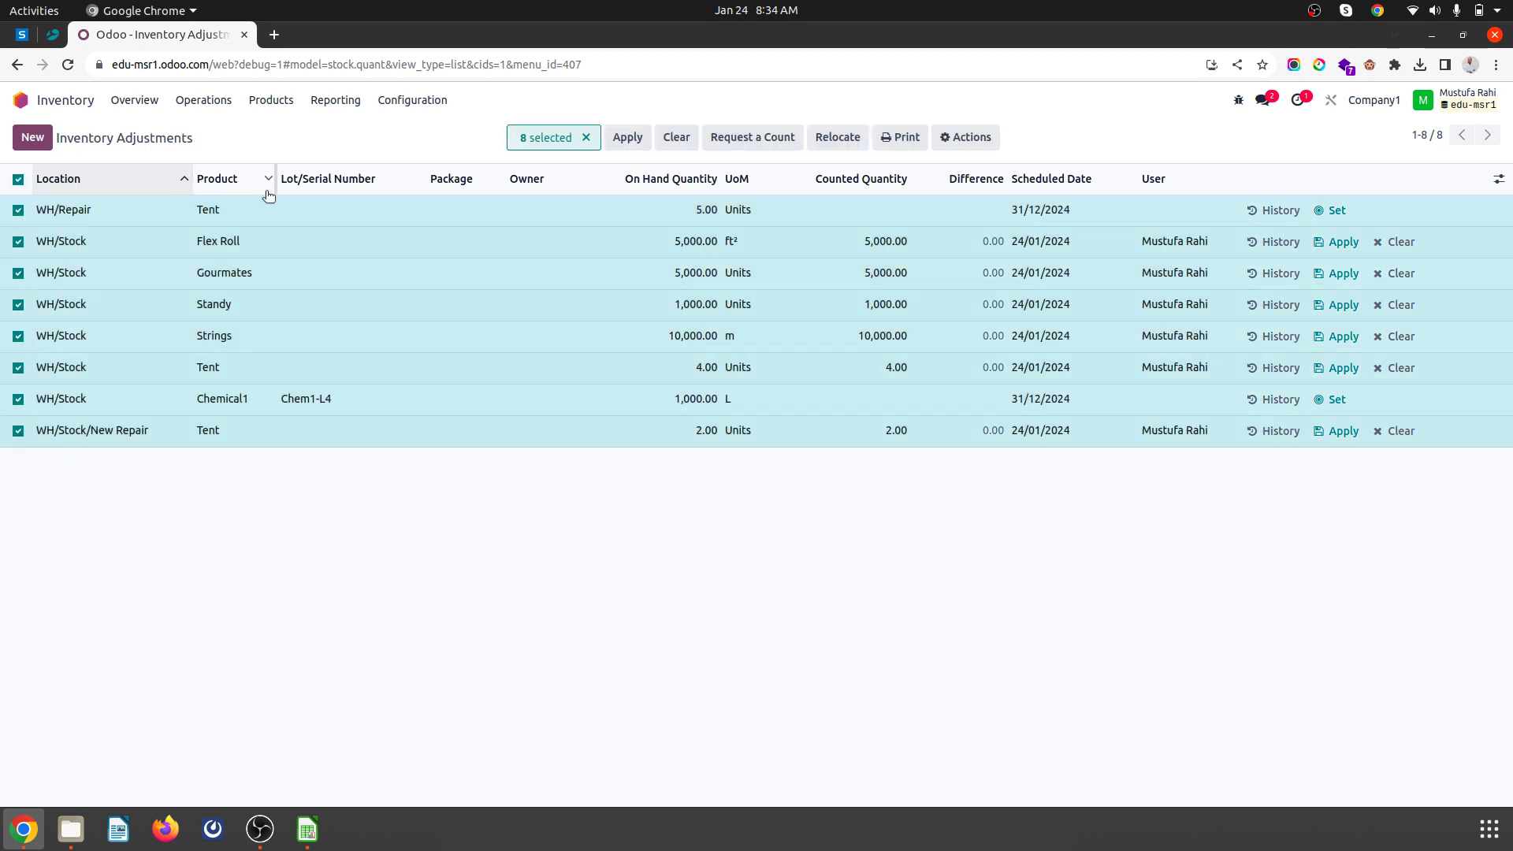
{"action": "left_click", "coordinate": [626, 137]}
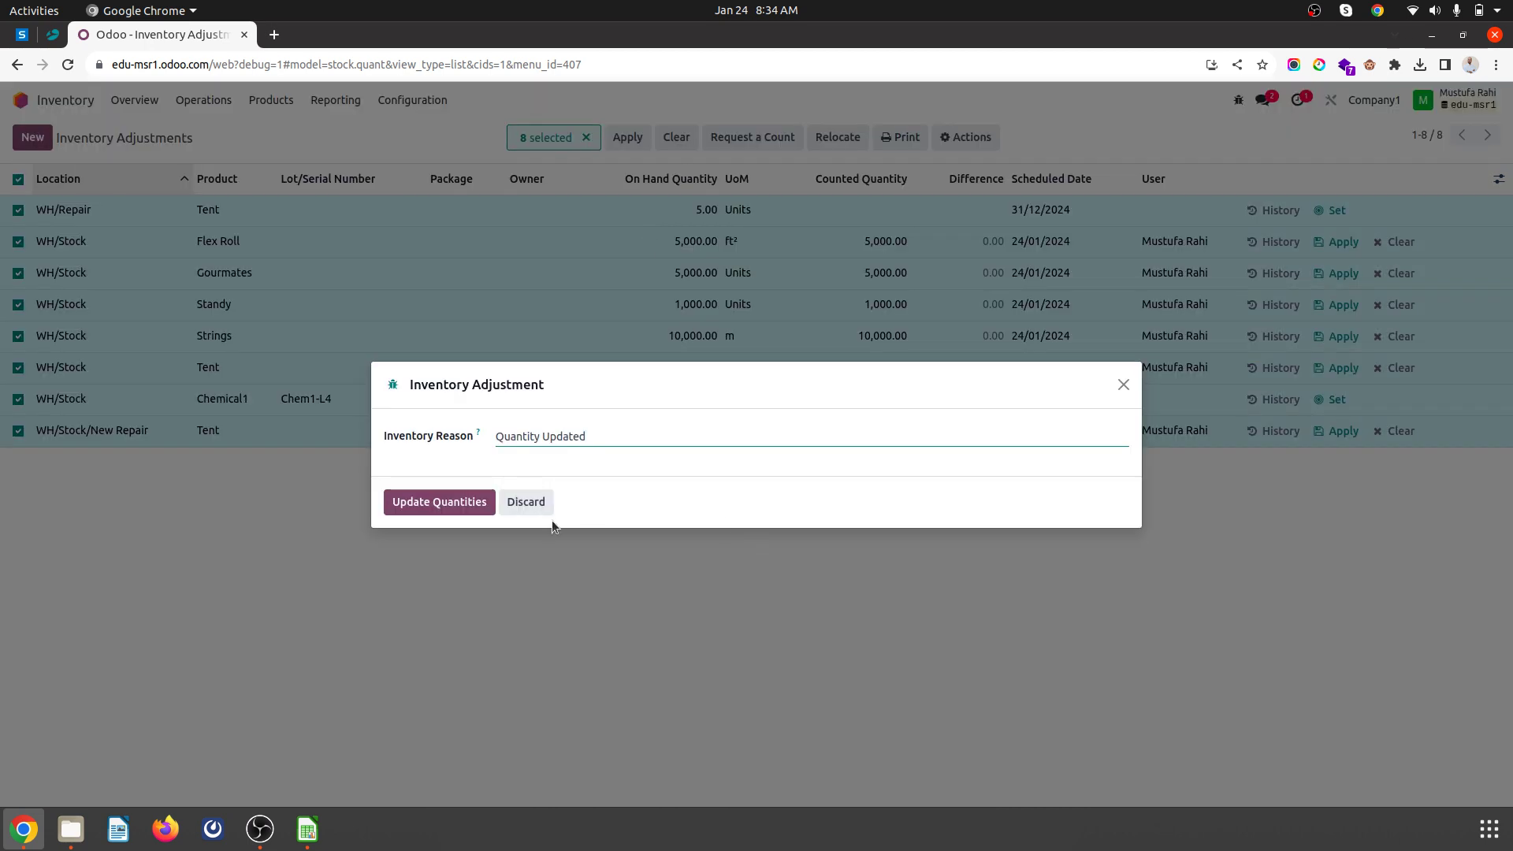
{"action": "left_click", "coordinate": [462, 502]}
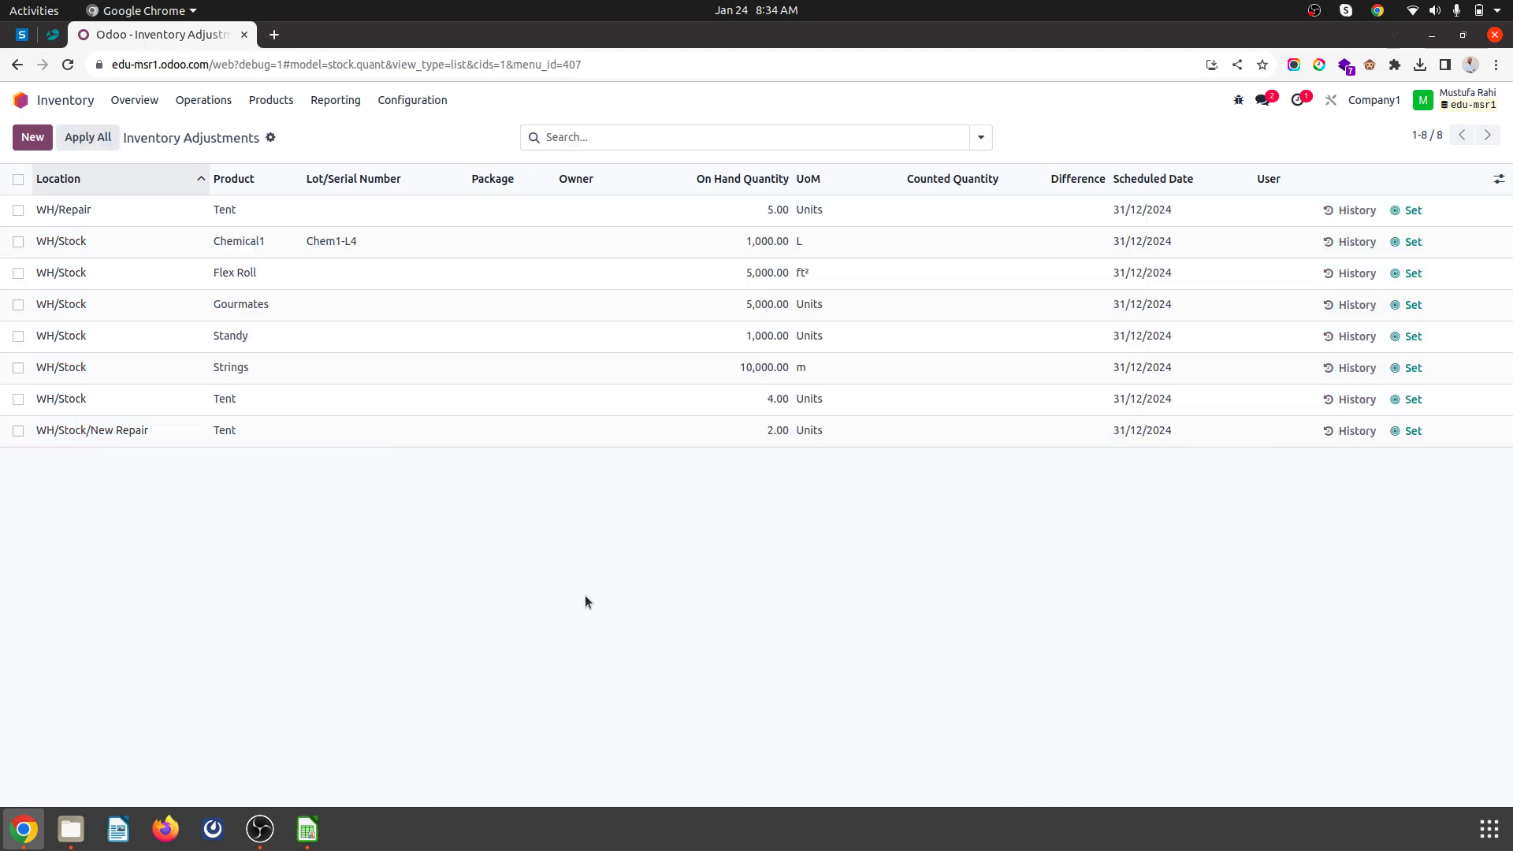